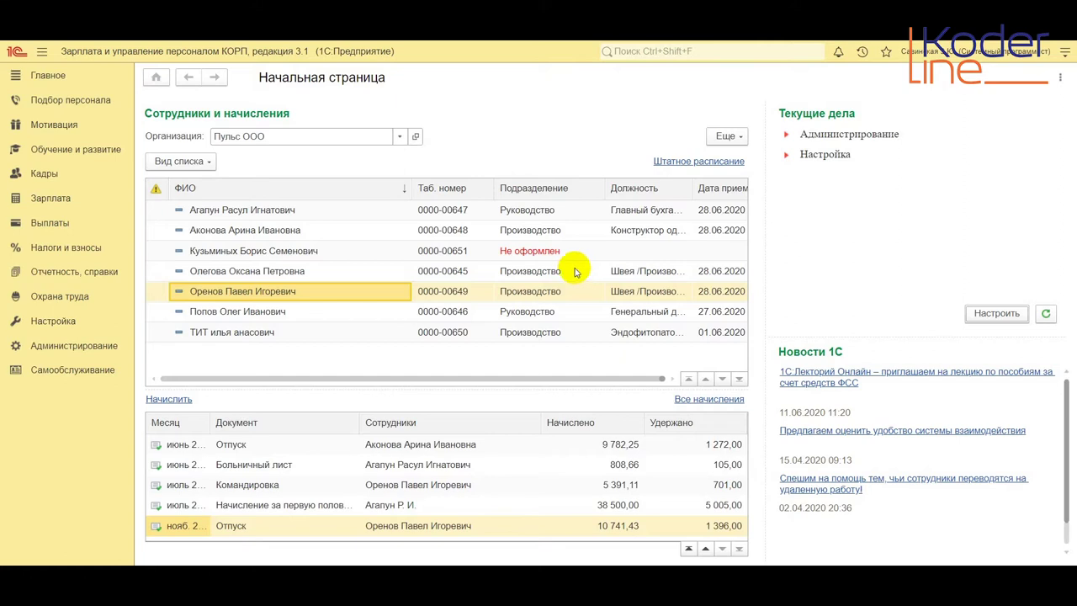
Enable part-time rate work (Используется работа по неполной ставке) in the personnel accounting settings and return to the start page.
click(41, 324)
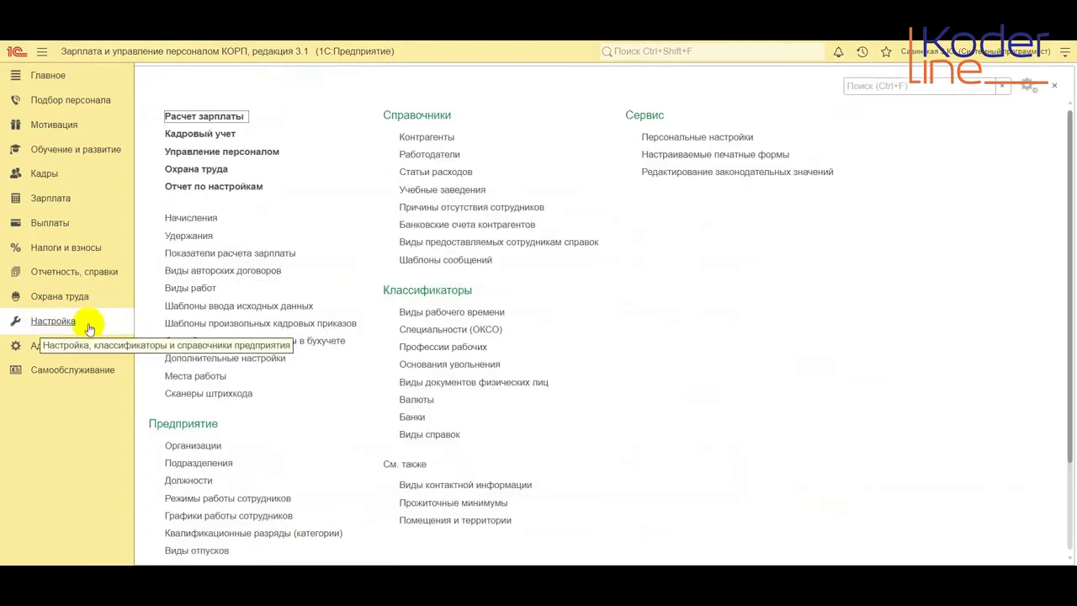
click(184, 134)
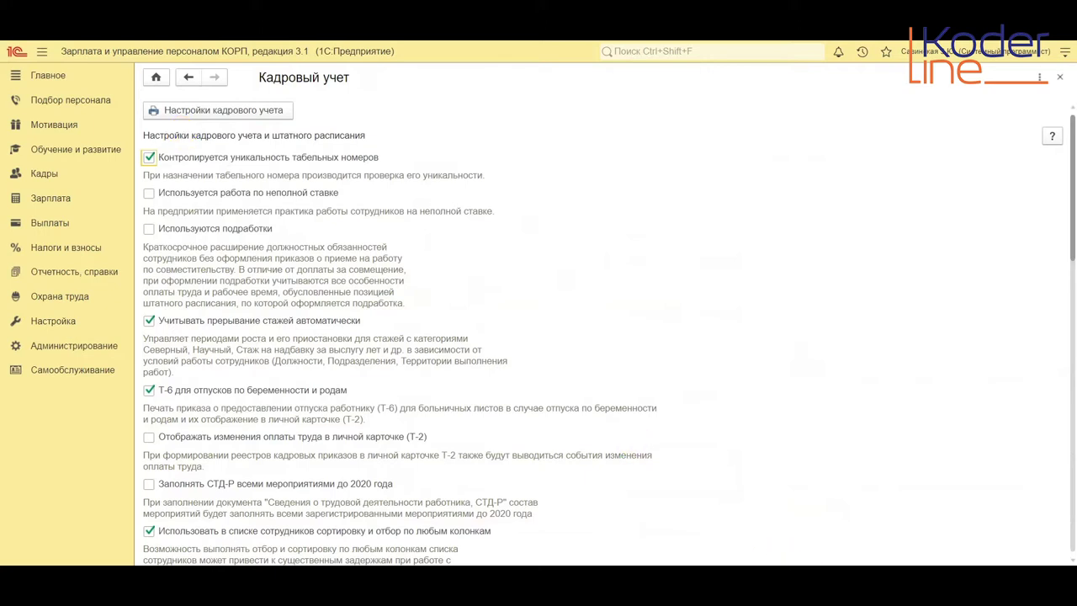
click(149, 193)
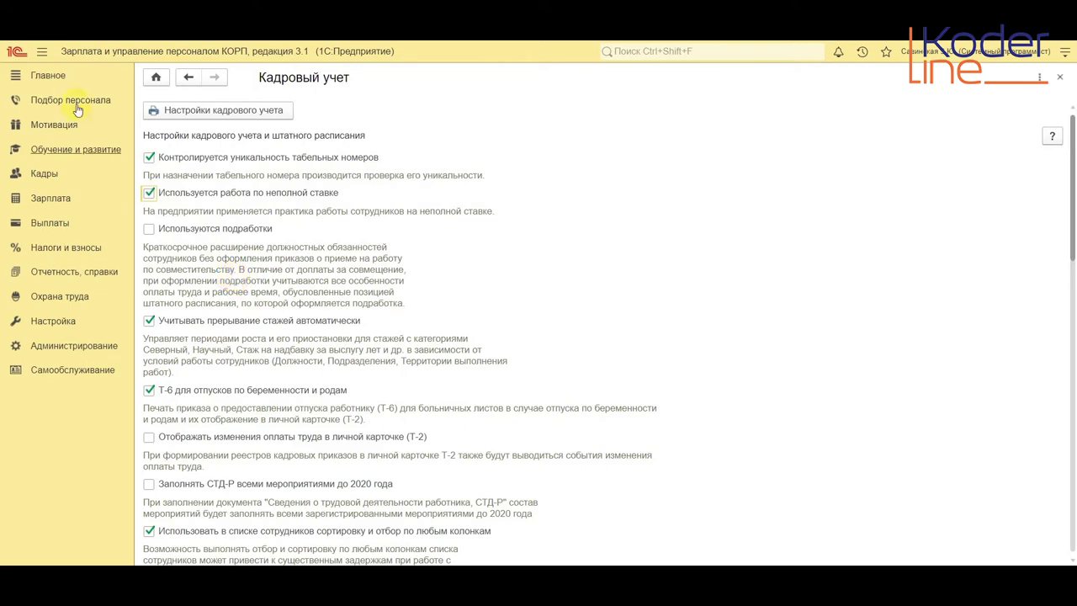
click(187, 78)
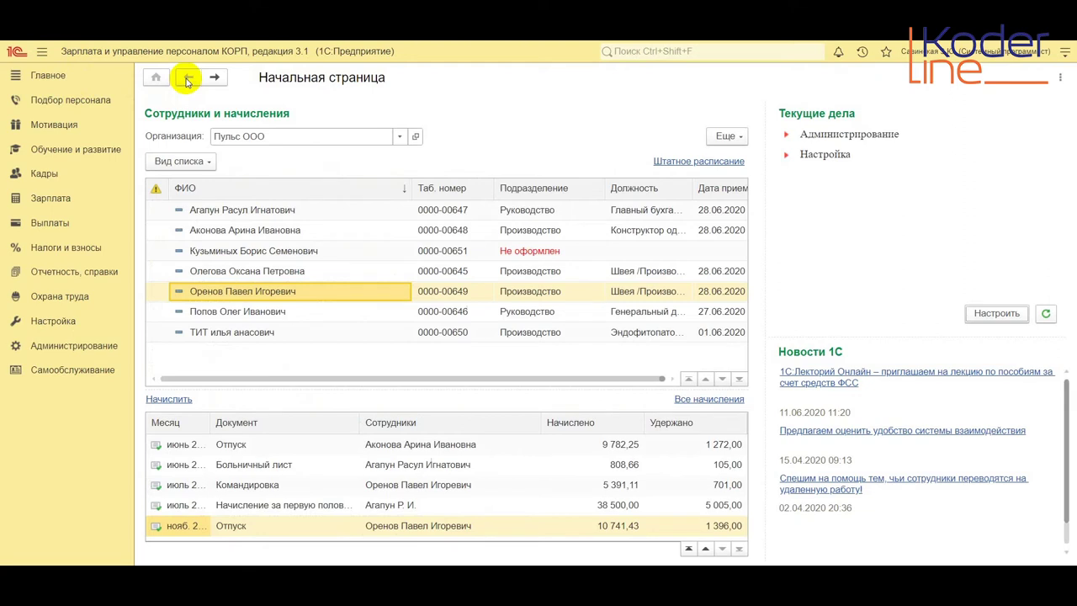
Create a new employee work schedule named Тестовый.
click(51, 320)
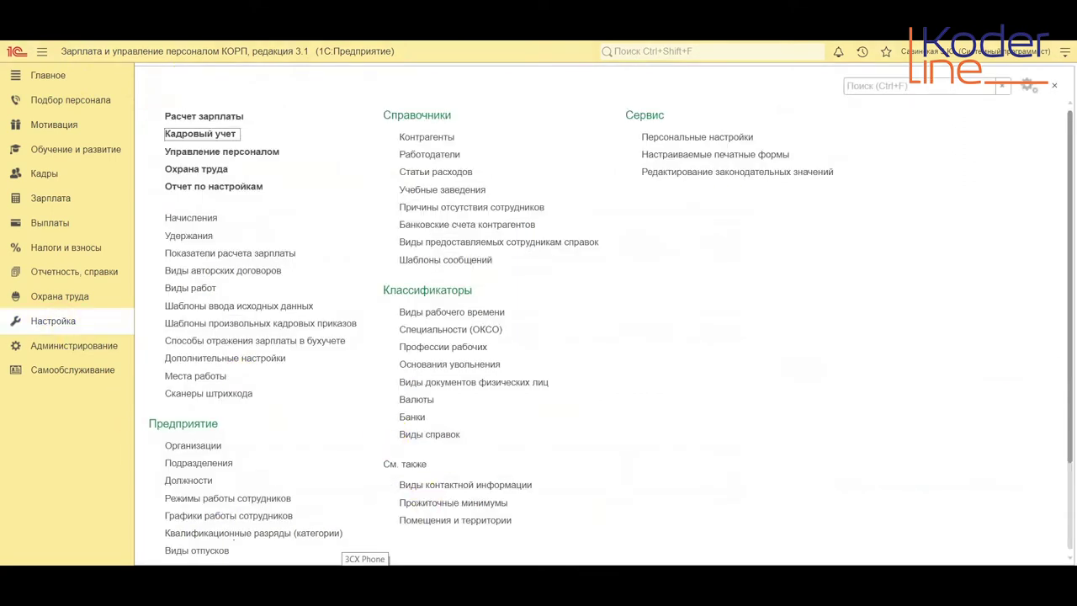
click(206, 517)
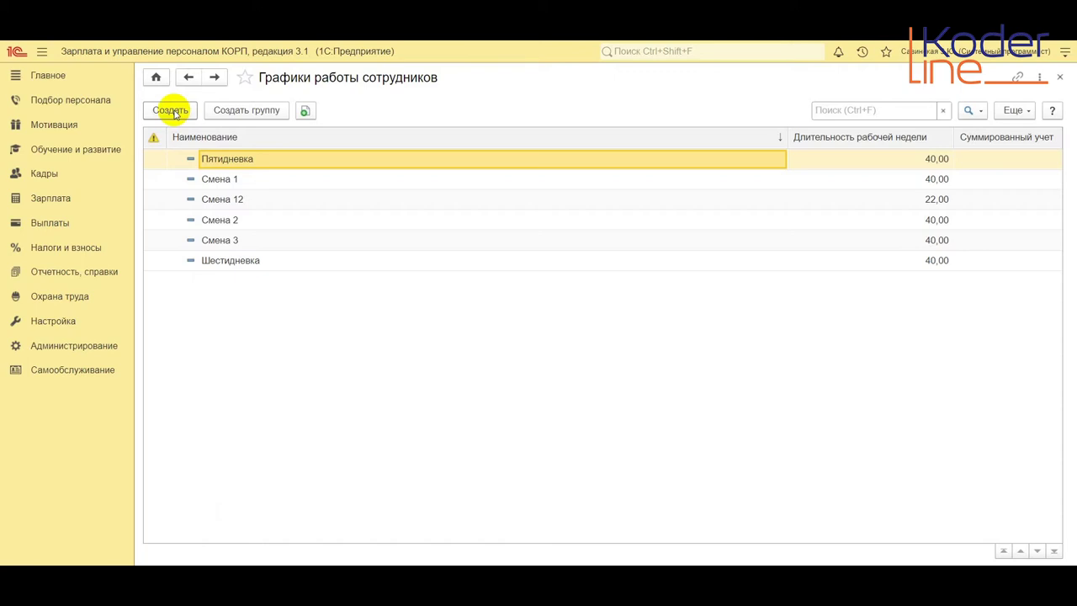
key(Insert)
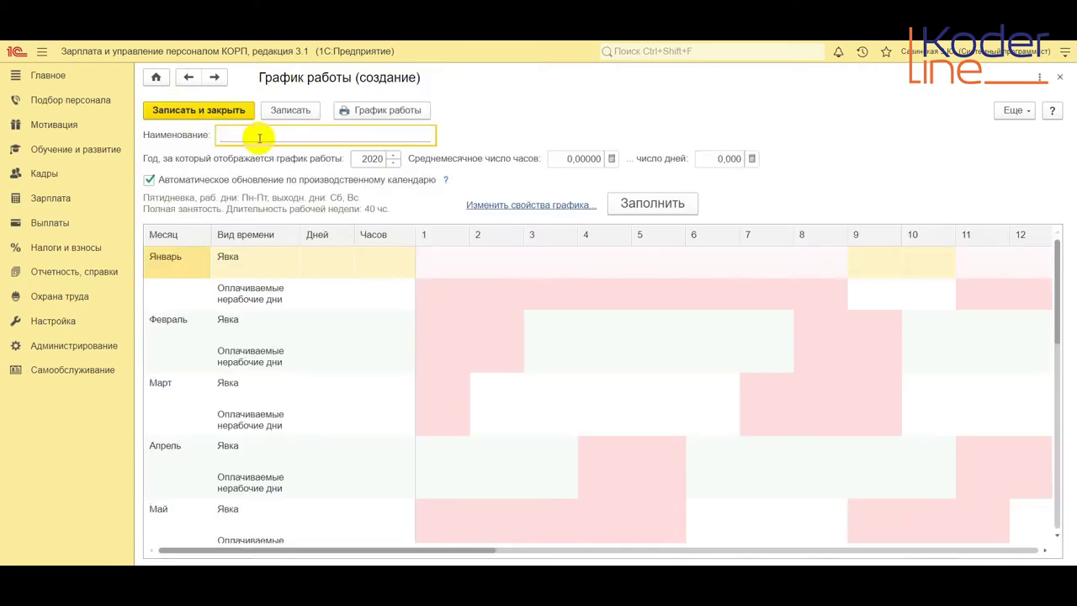
text(Тест)
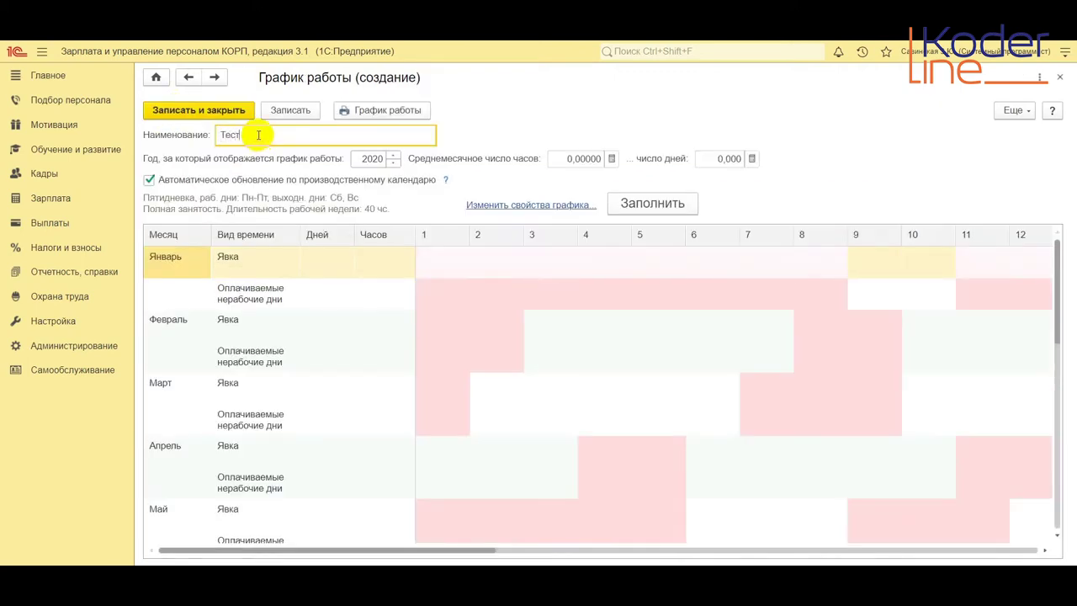
text(овый)
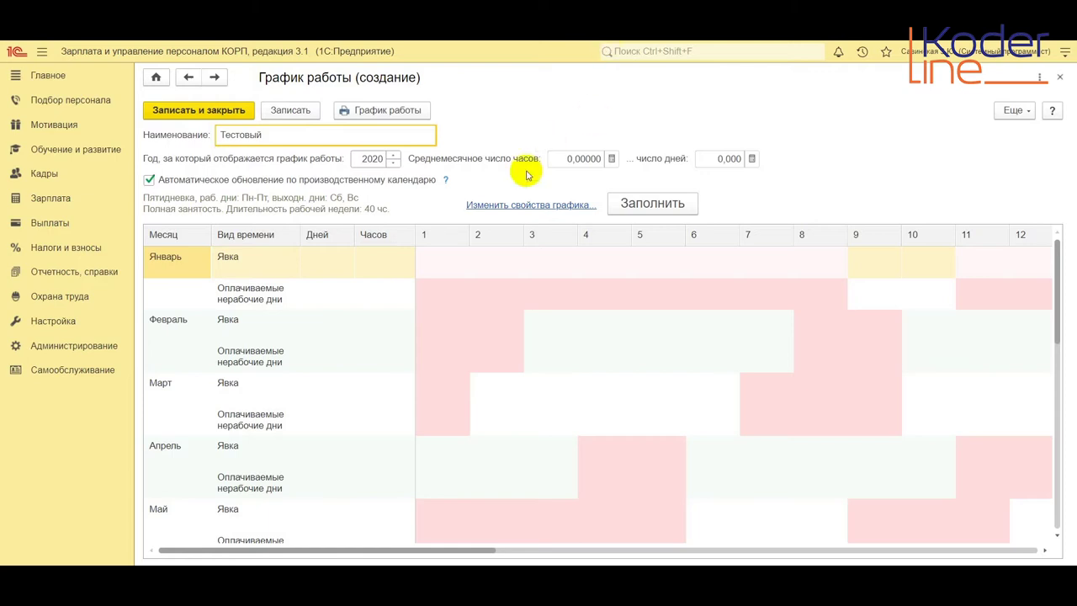
In the schedule's properties, enable Неполное рабочее время and count the norm by another schedule, Пятидневка.
click(531, 205)
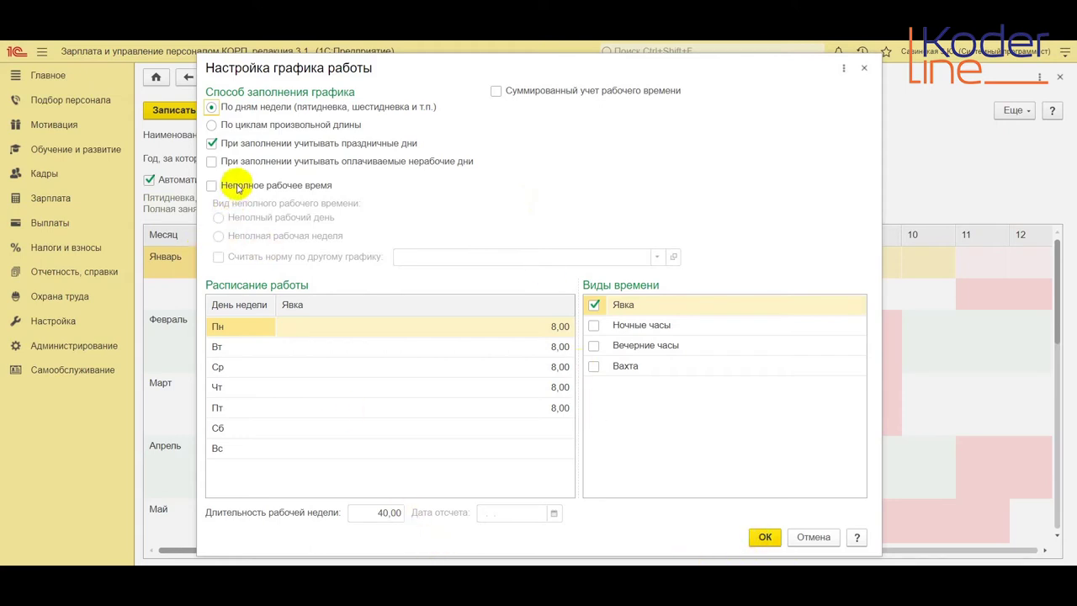
click(213, 186)
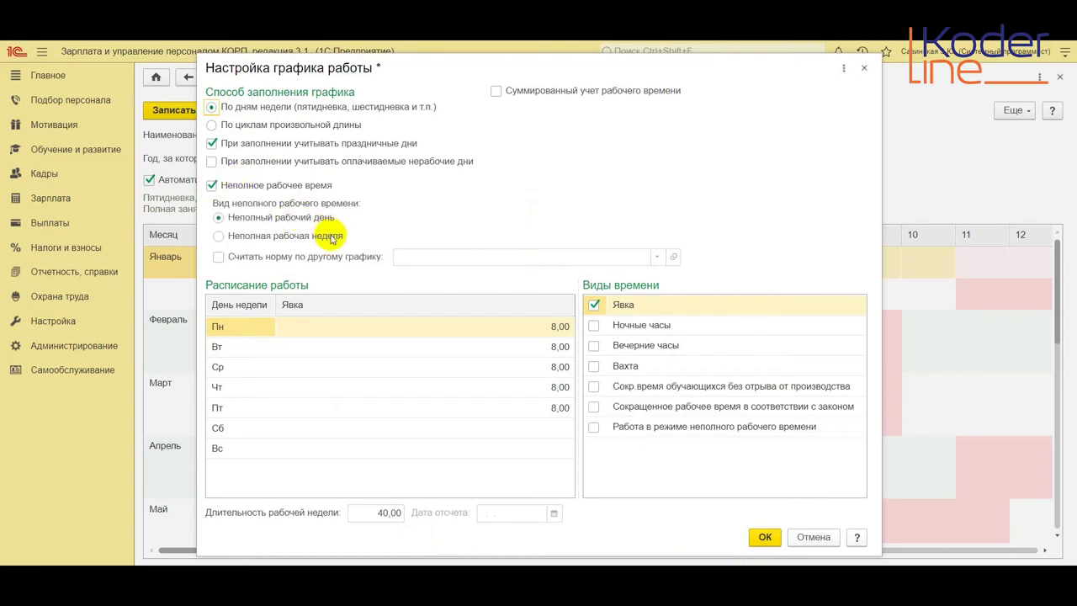
click(249, 257)
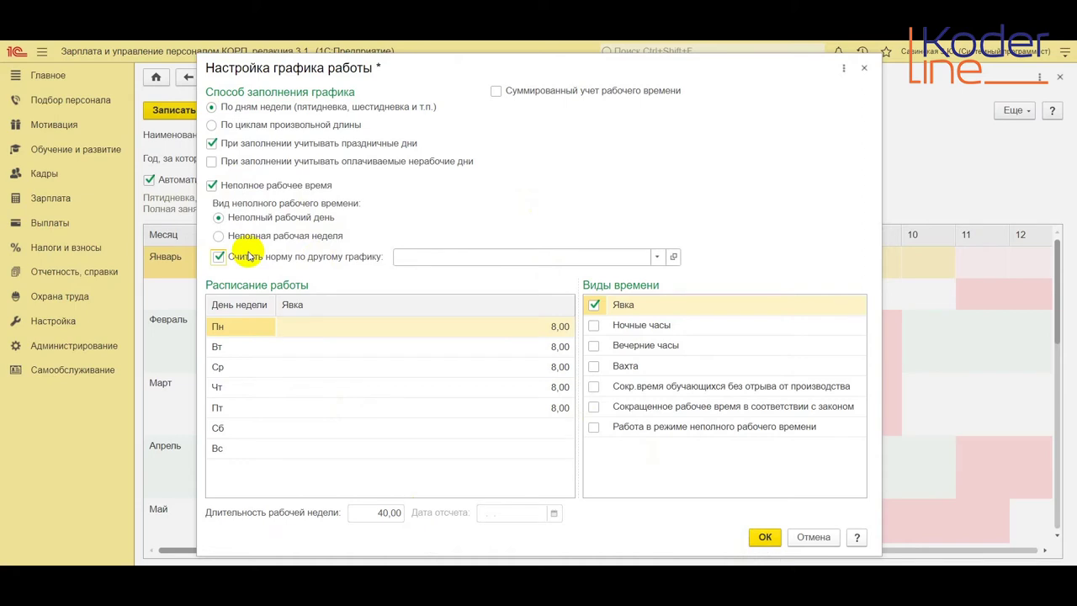
click(656, 257)
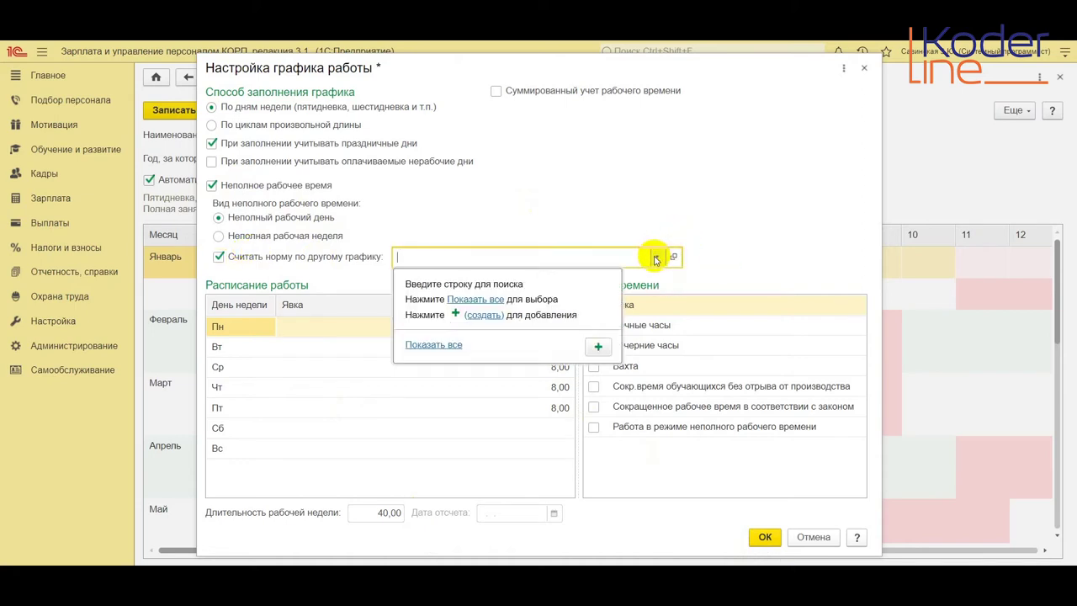
click(433, 346)
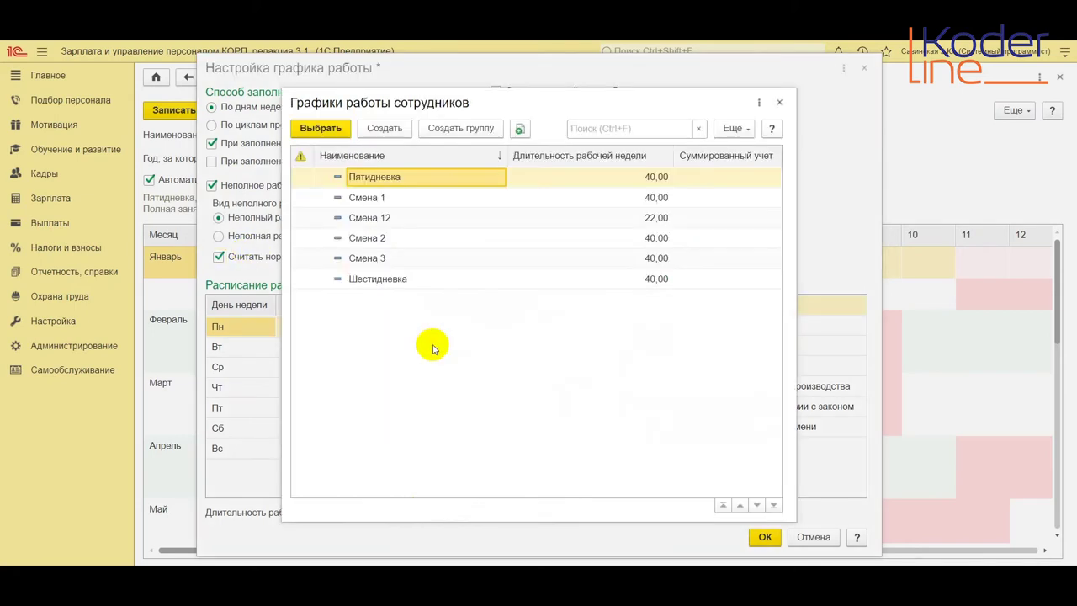
double_click(383, 185)
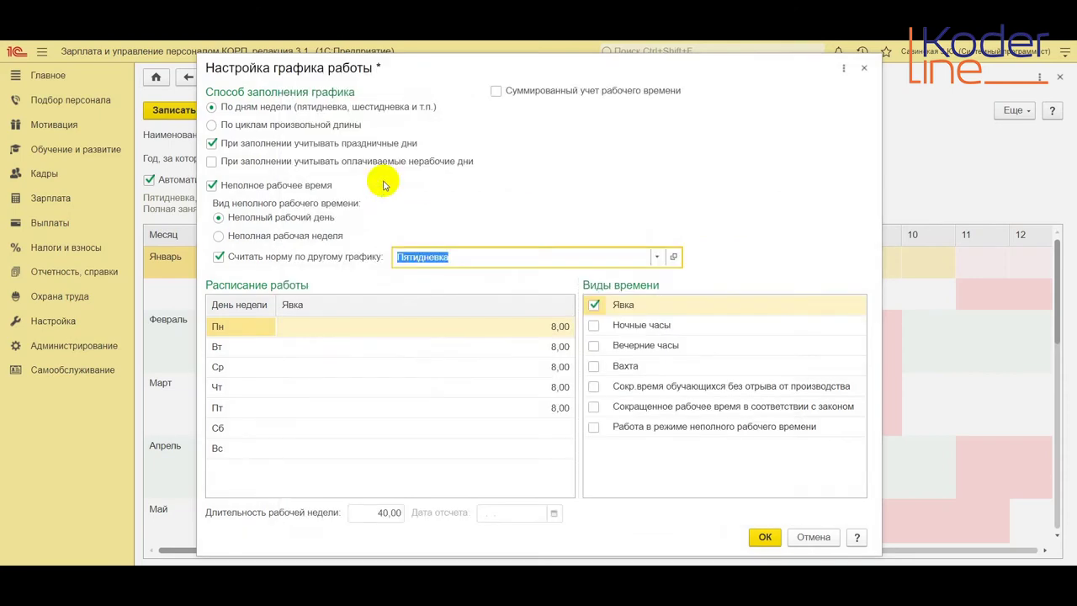
click(760, 535)
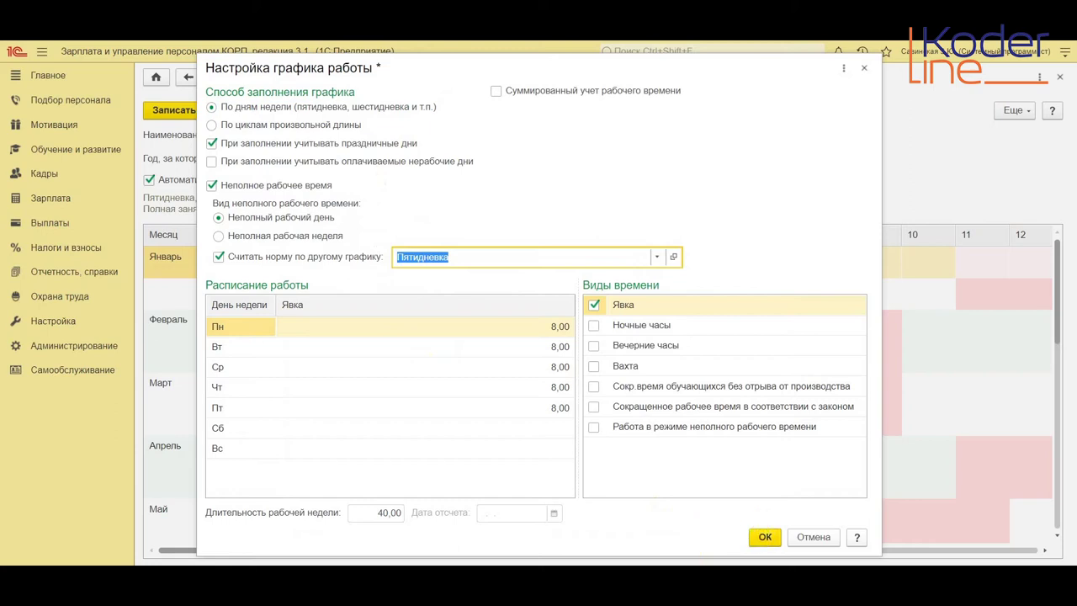
click(464, 548)
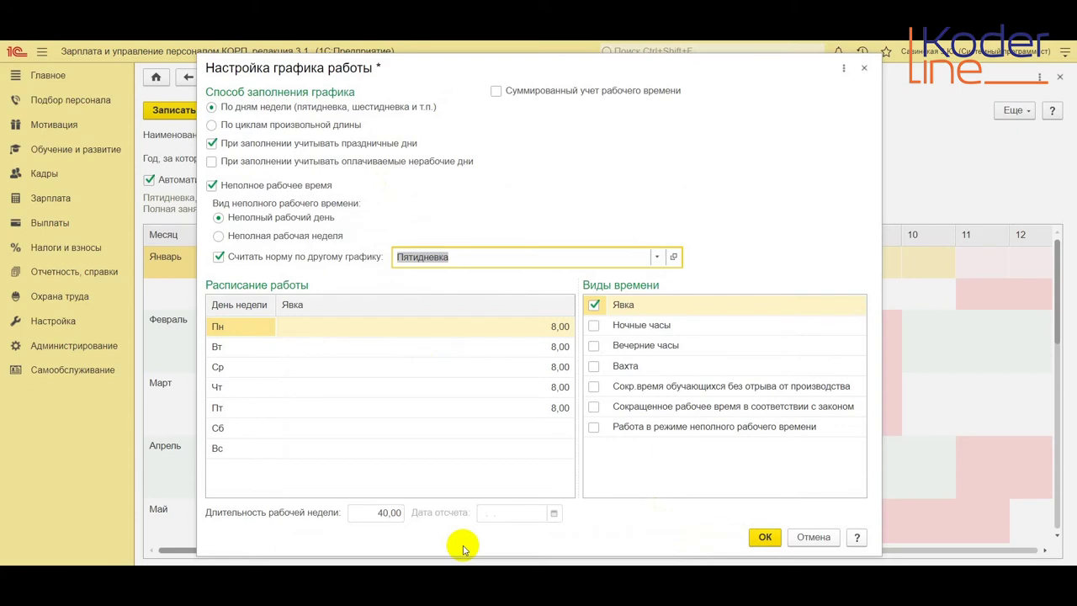
Set the attendance hours to 4 for each day from Monday to Friday and apply the schedule settings.
click(548, 328)
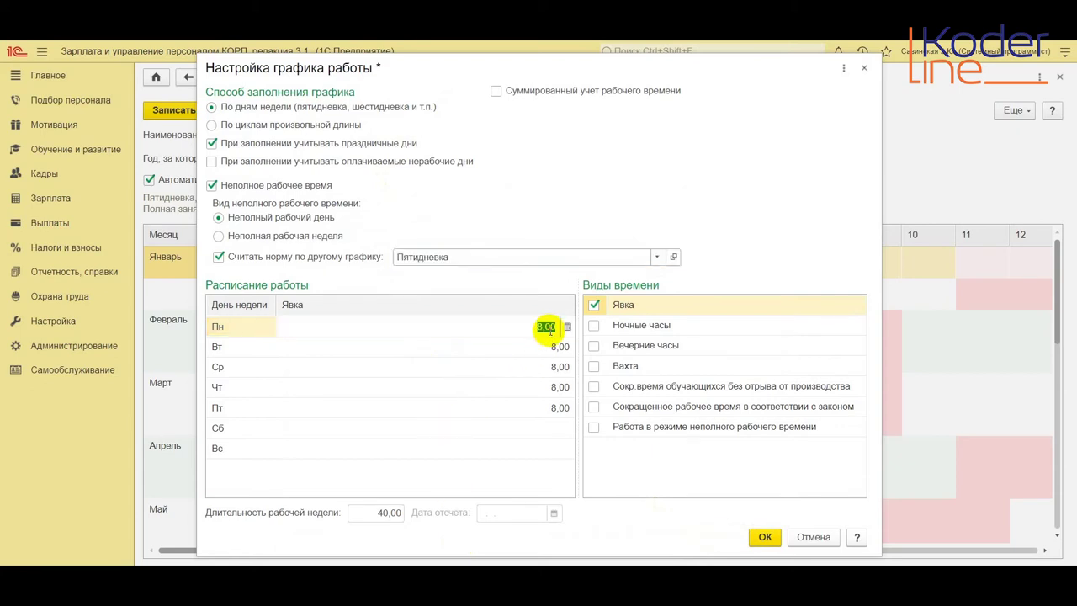
text(4)
click(555, 345)
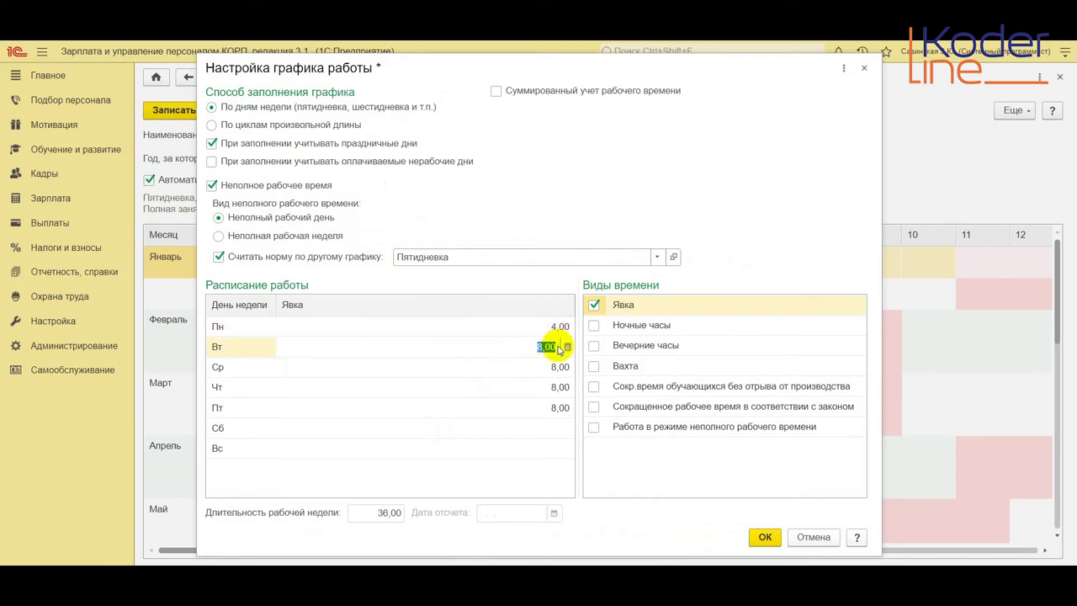
text(4)
click(542, 367)
text(4)
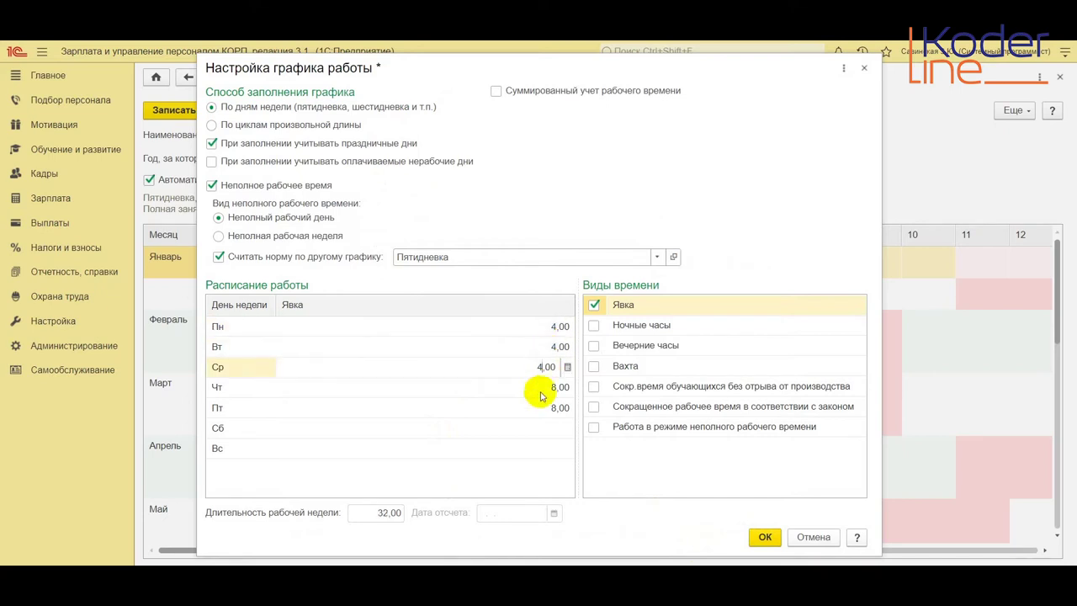
click(548, 392)
text(4)
click(547, 408)
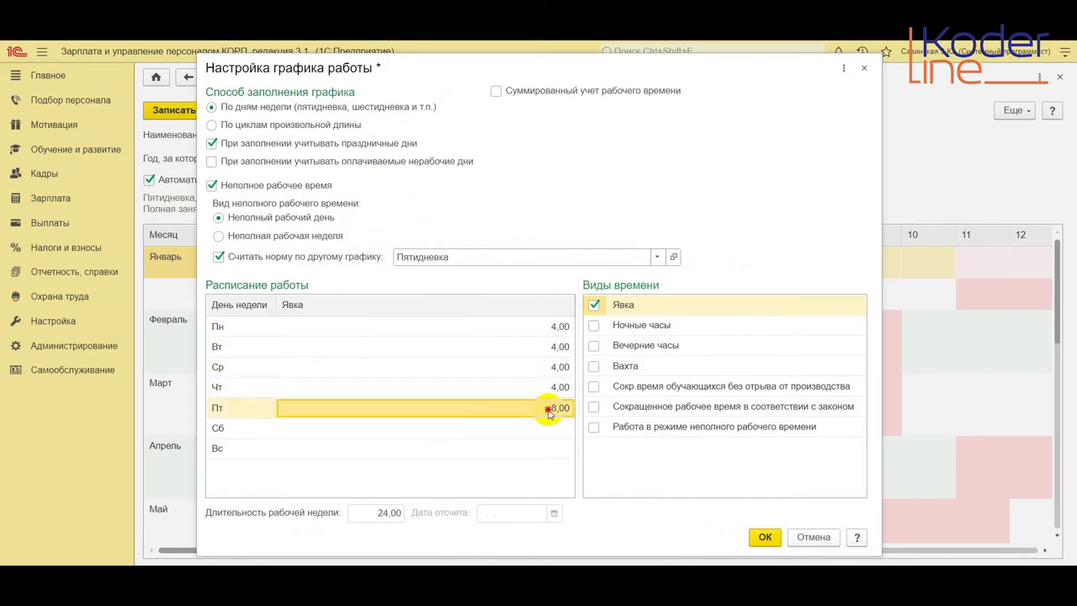
text(4)
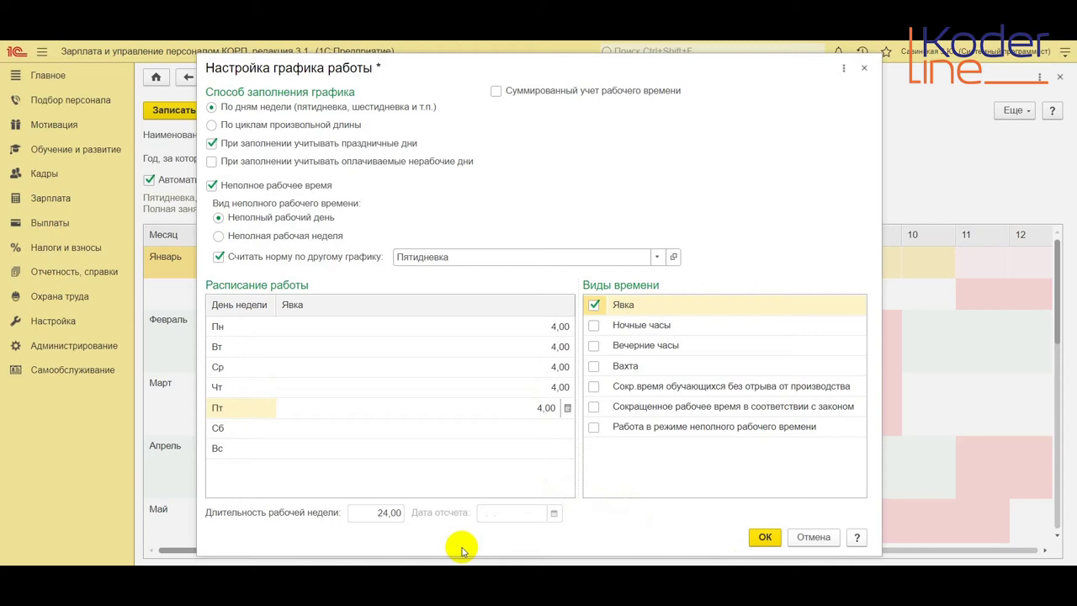
click(536, 459)
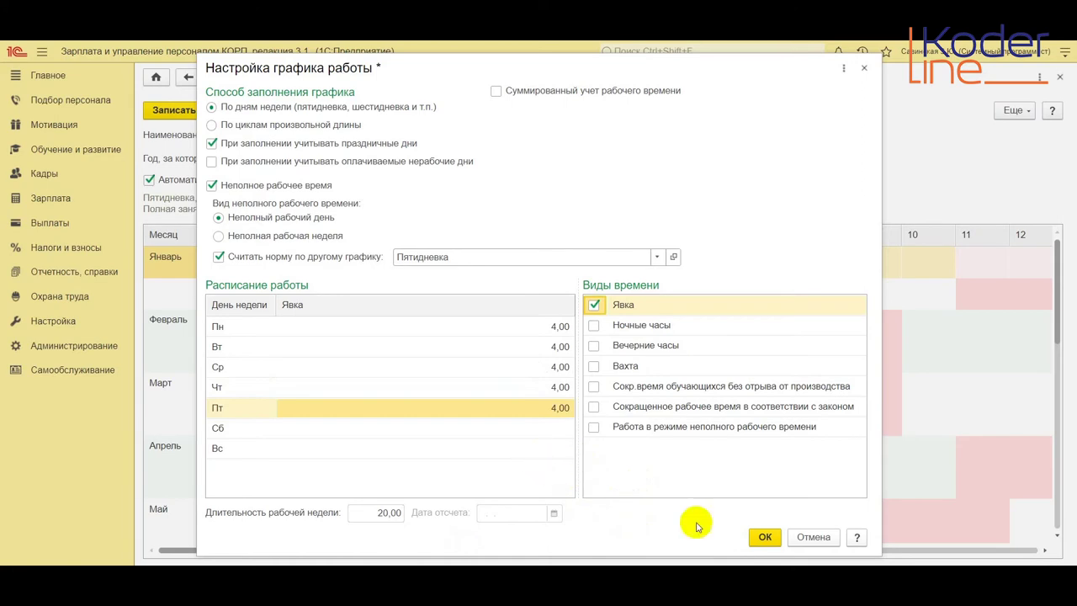
click(766, 538)
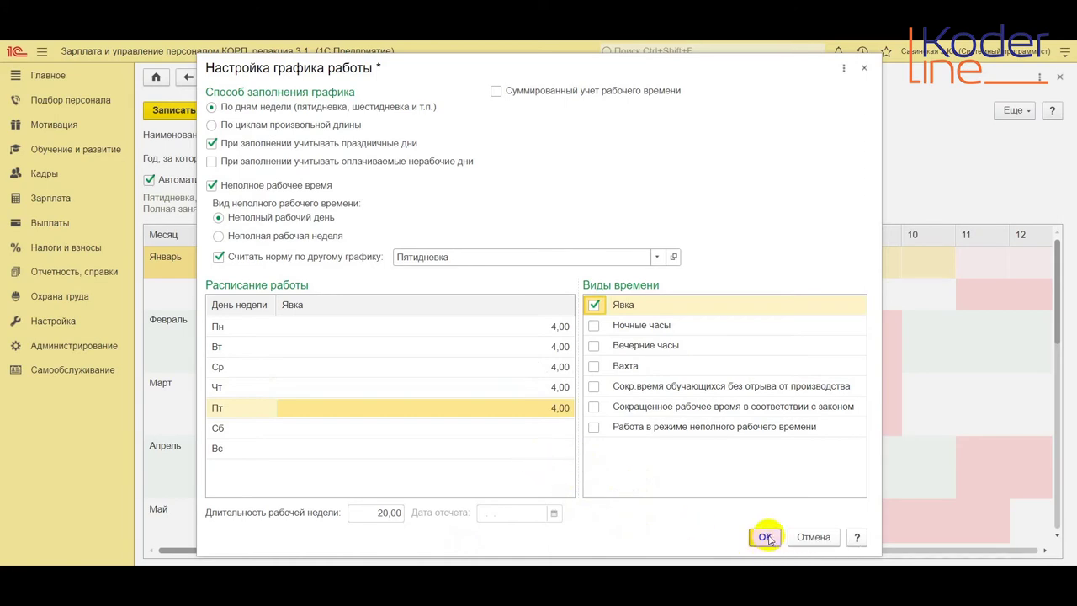
click(766, 537)
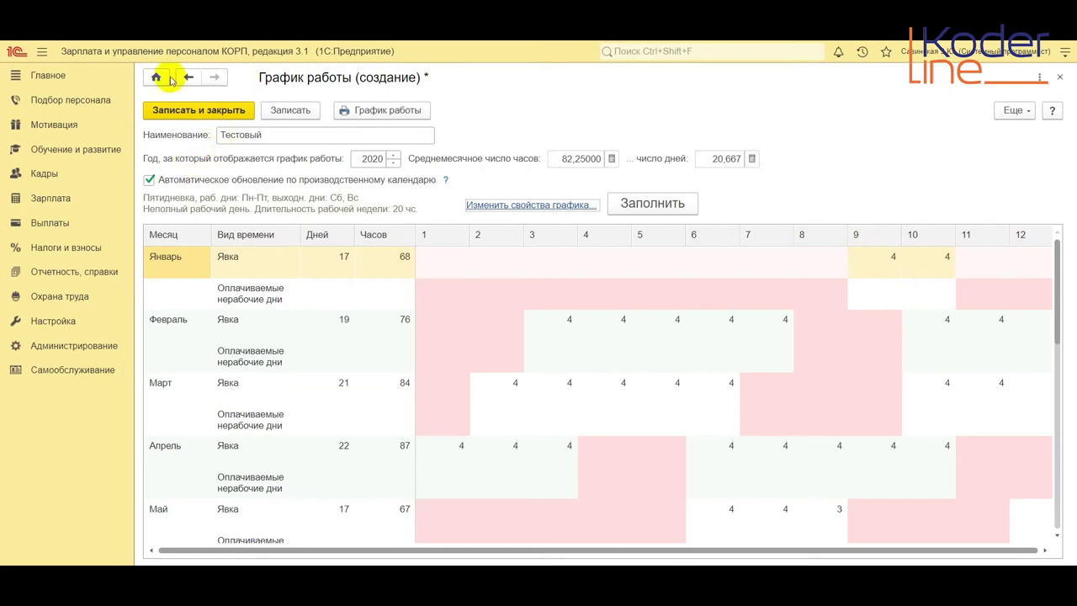
Save the Тестовый schedule, view its printable form for 2020, and go back to the list of schedules.
click(290, 112)
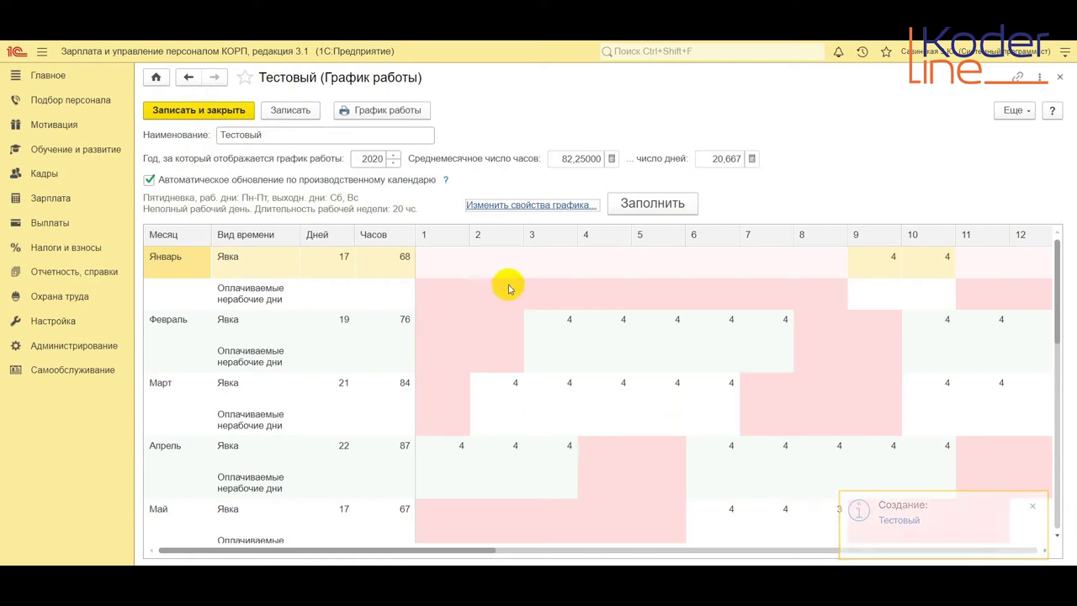
click(413, 110)
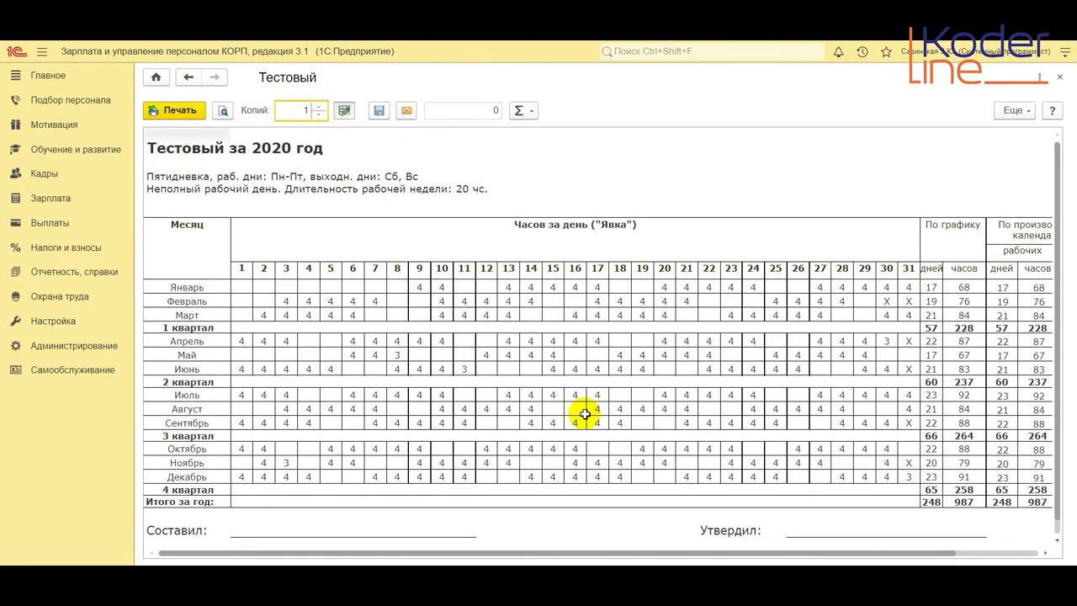
key(Escape)
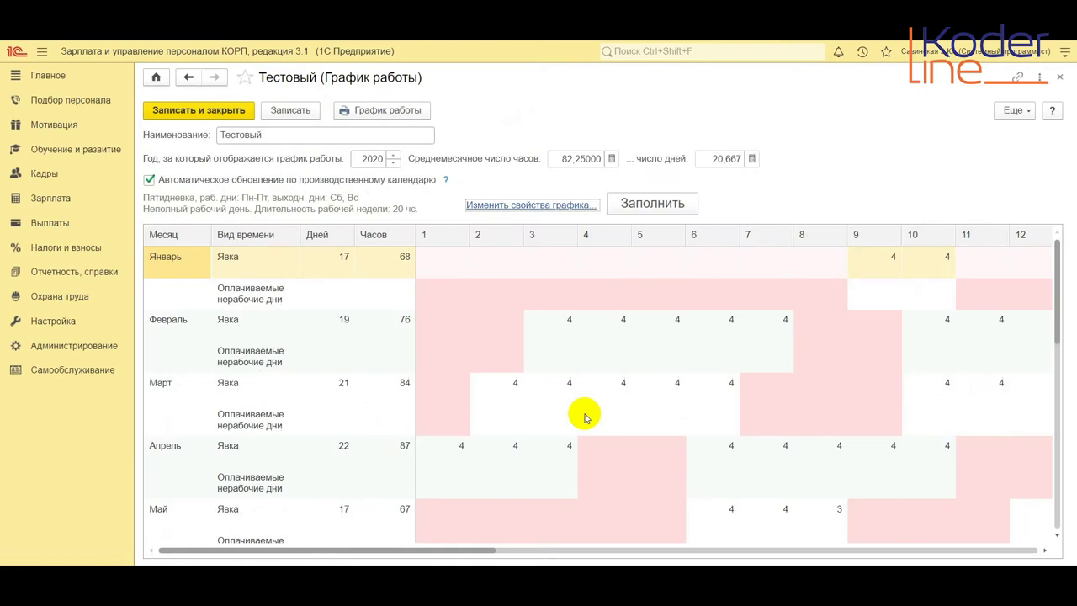
key(Escape)
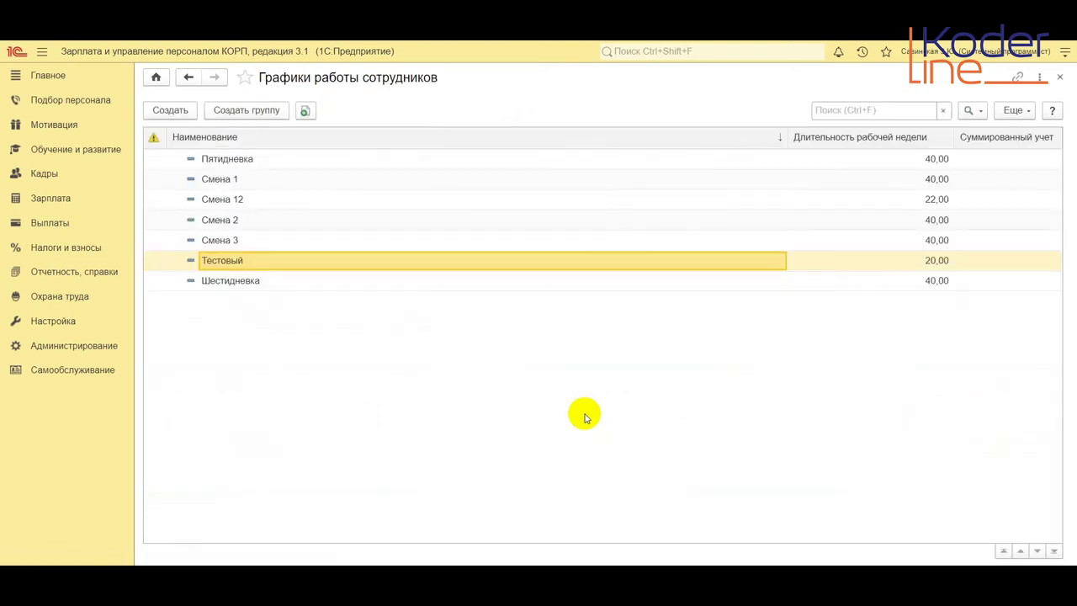
Create a new Прием на работу document in the personnel list of hirings, transfers and dismissals.
click(45, 174)
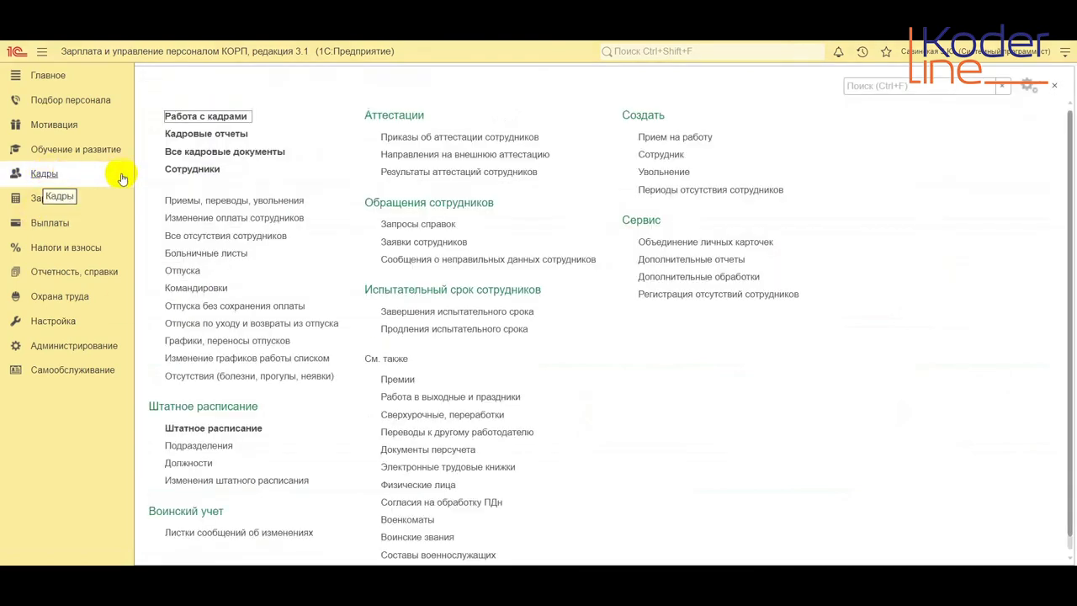
click(192, 202)
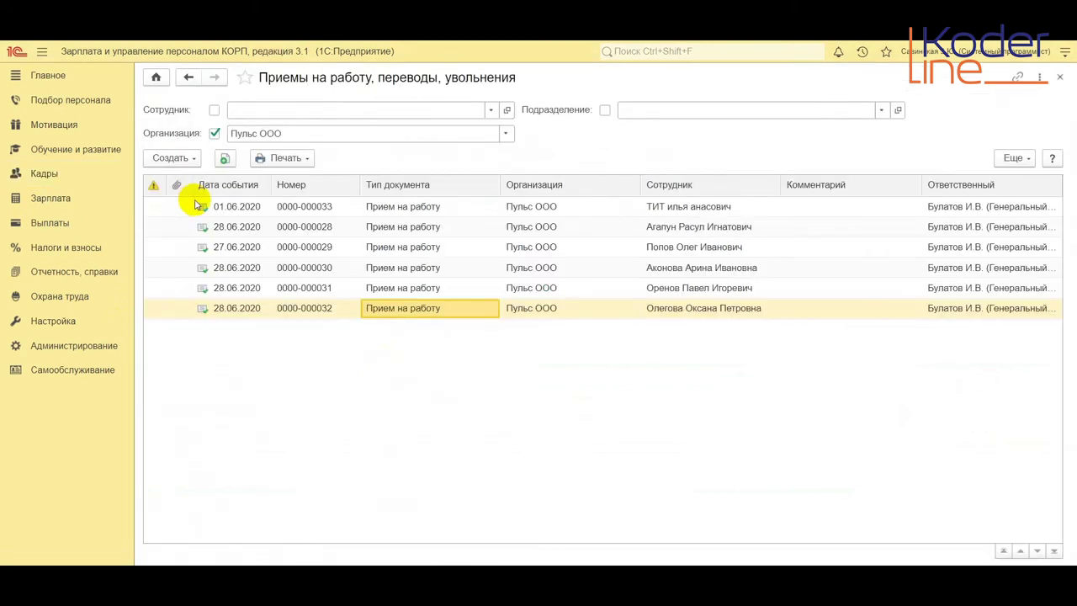
click(173, 160)
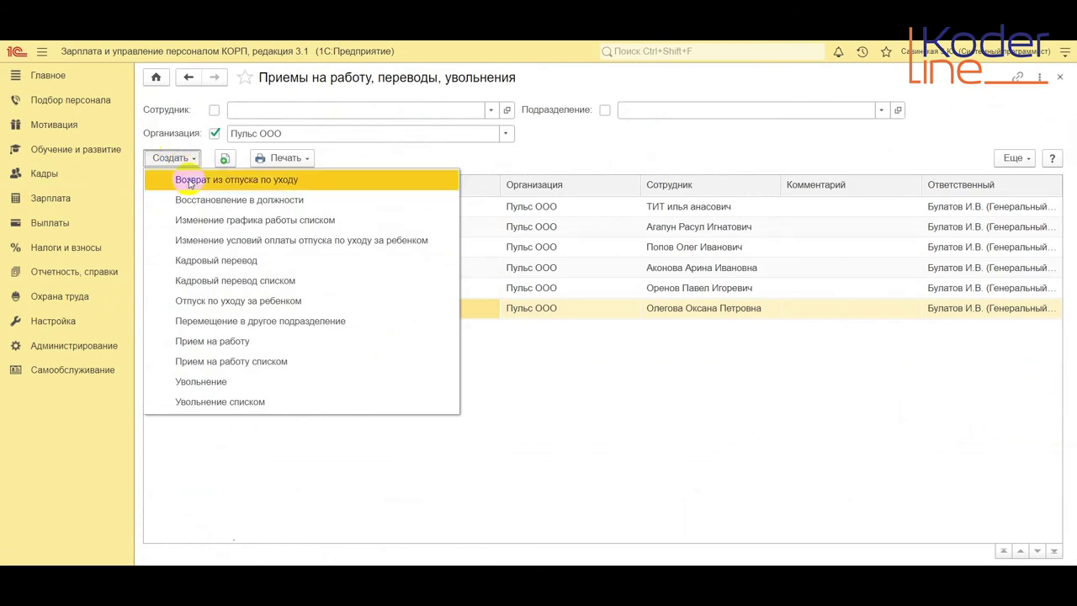
click(228, 341)
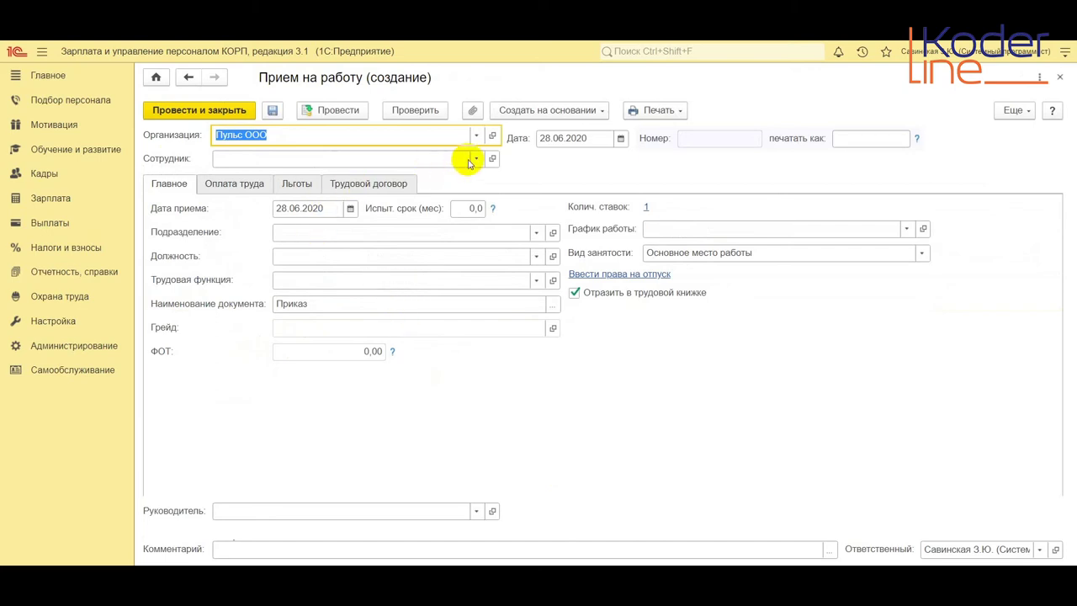
Fill in the hiring document's Сотрудник by choosing the employee from the full list of Пульс ООО employees.
click(476, 160)
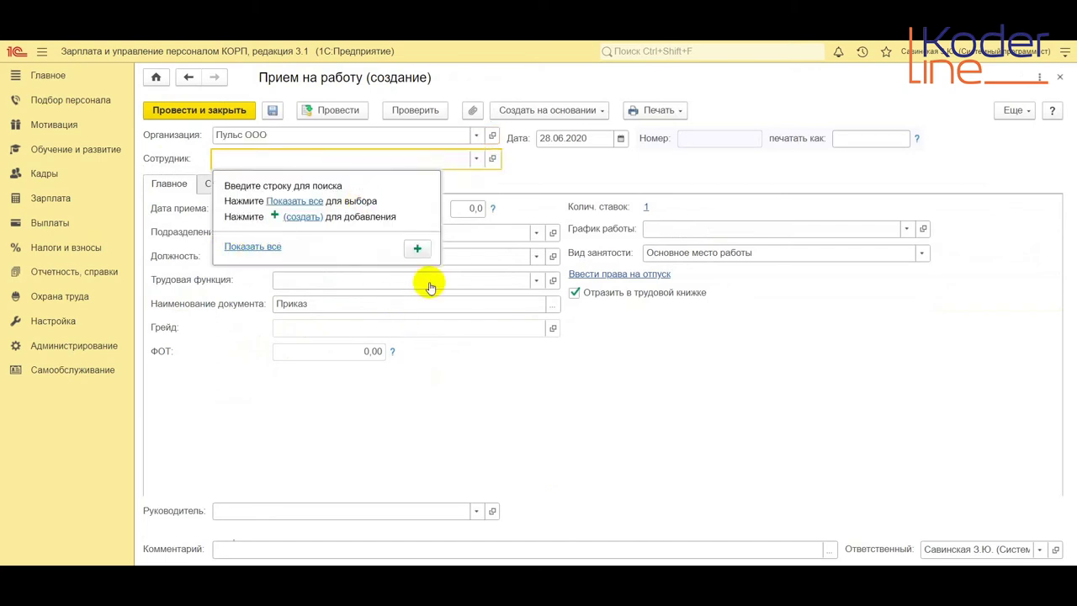
key(F4)
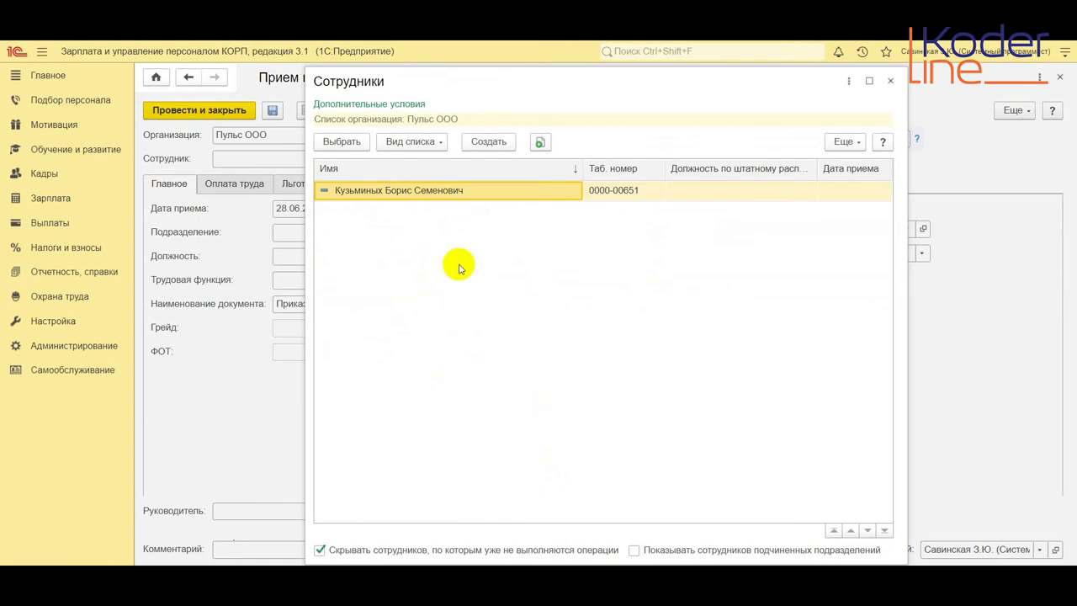
double_click(392, 193)
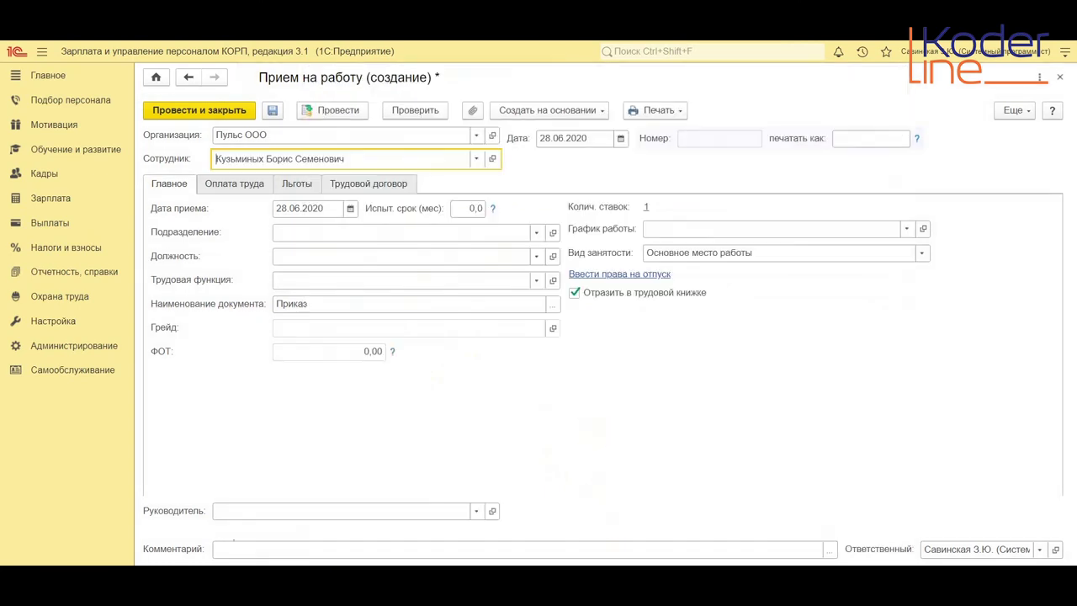
Set the hiring document's department to Производство and the position to Эндофитопатолог /Производство/.
click(536, 252)
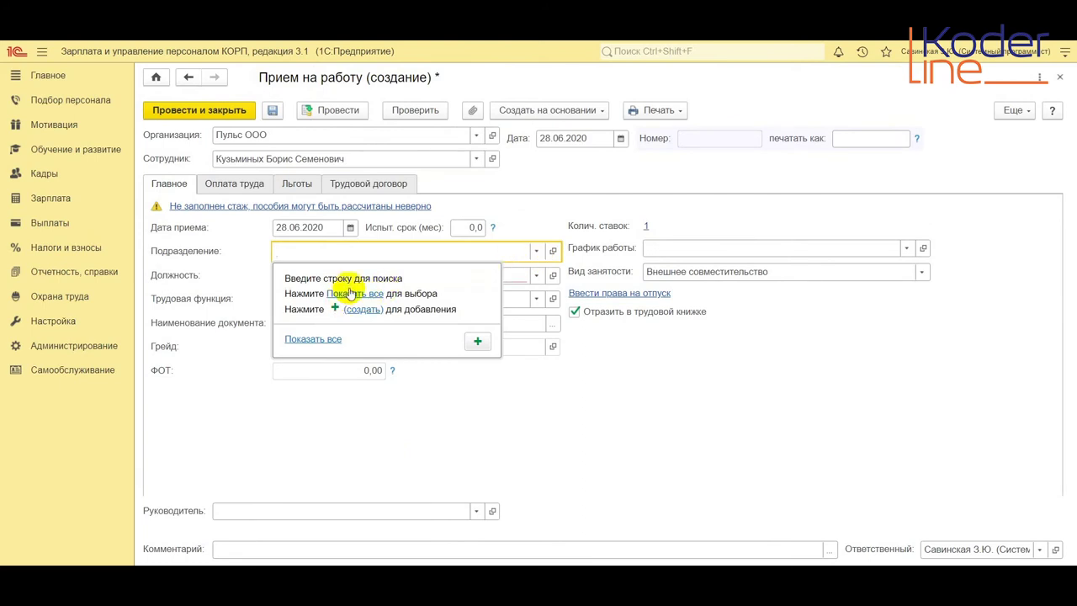
click(353, 296)
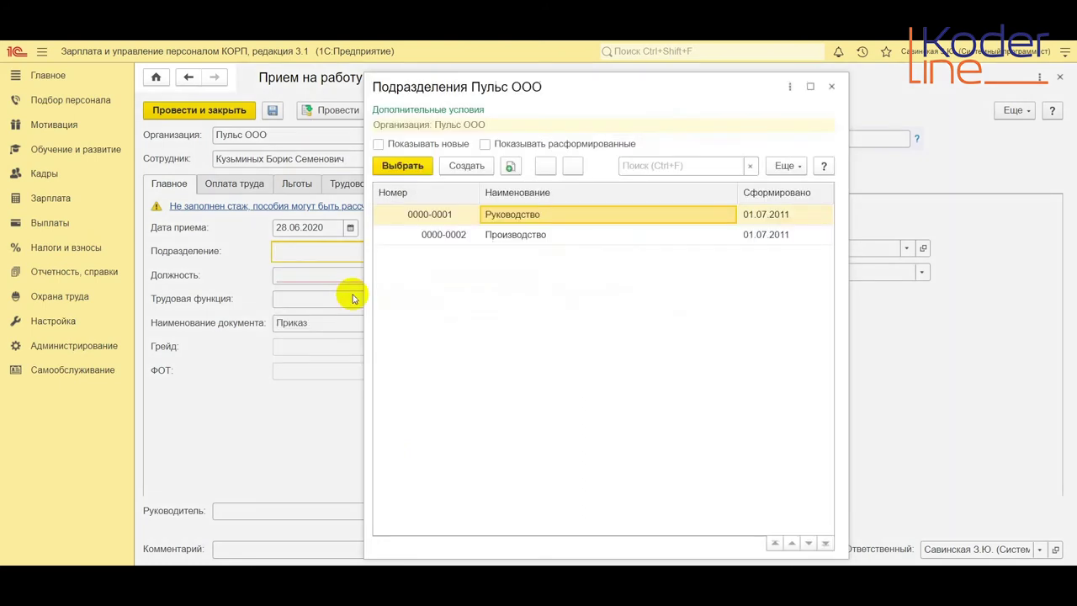
click(533, 235)
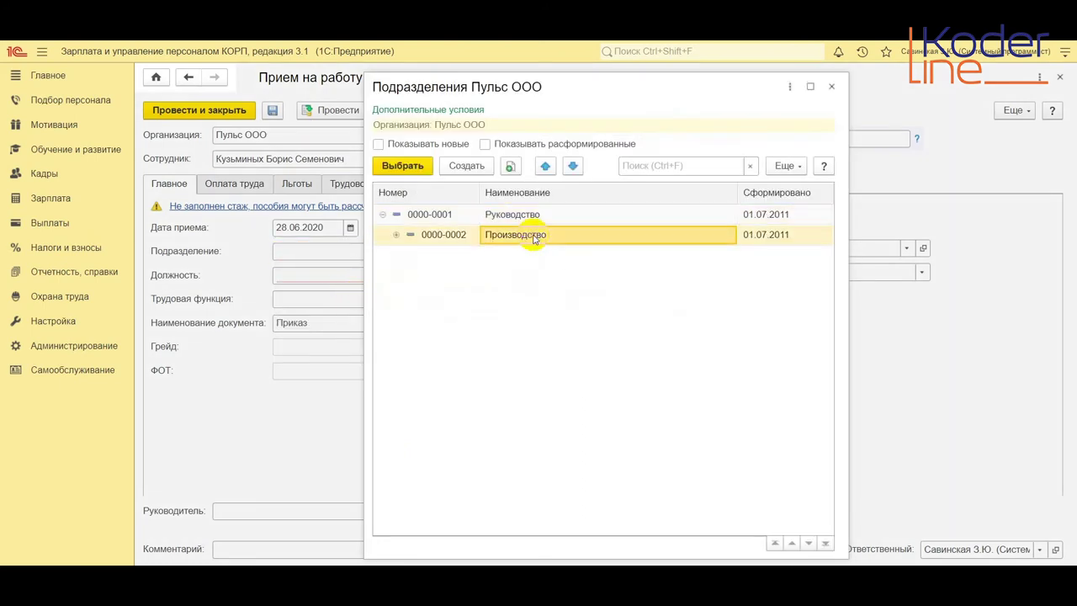
double_click(533, 235)
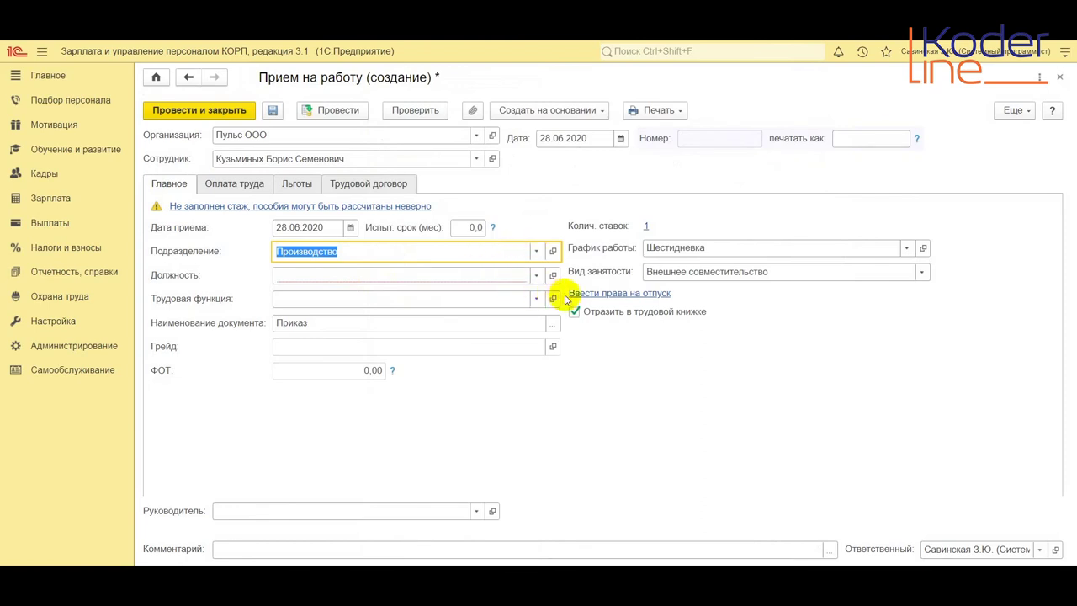
click(536, 276)
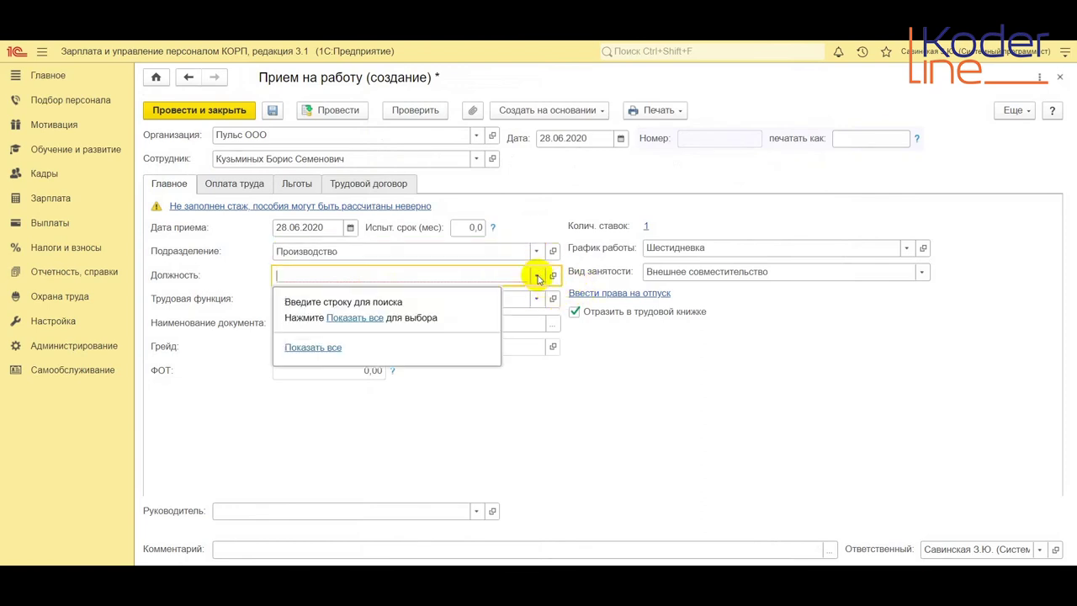
click(375, 320)
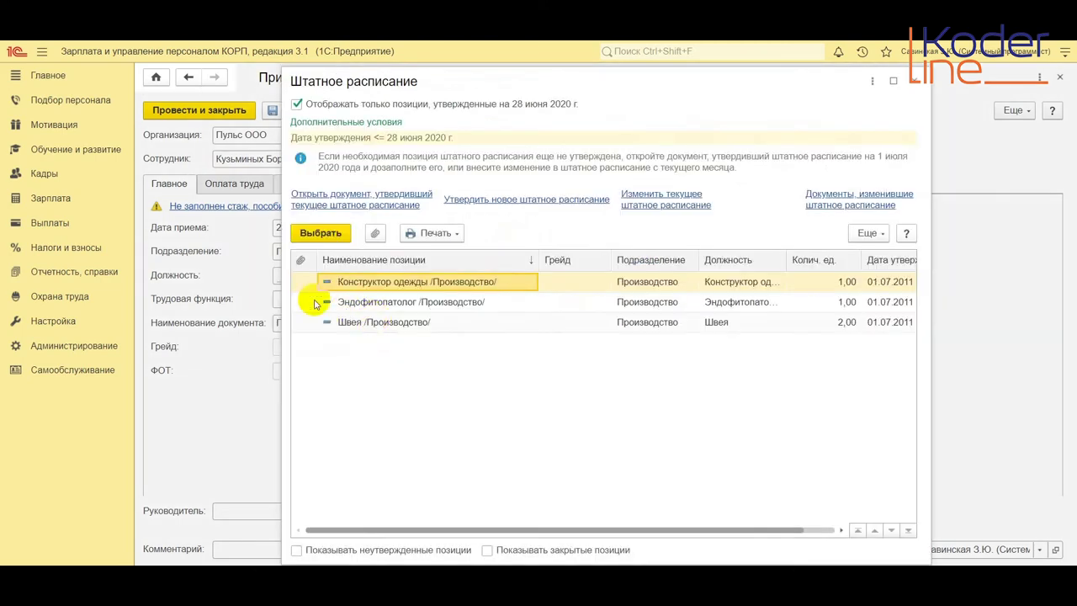
click(373, 302)
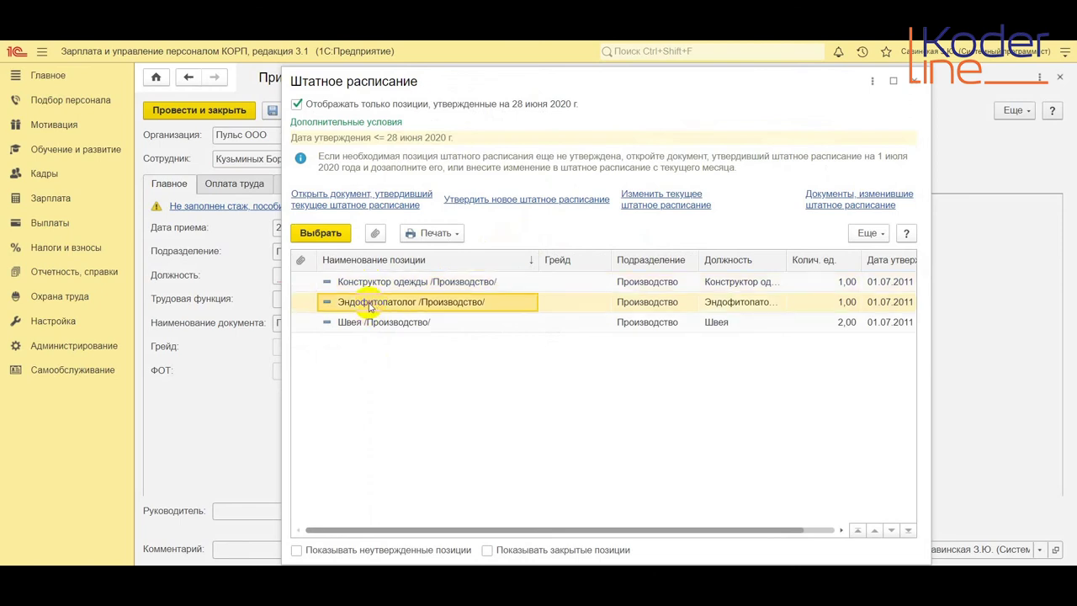
double_click(368, 304)
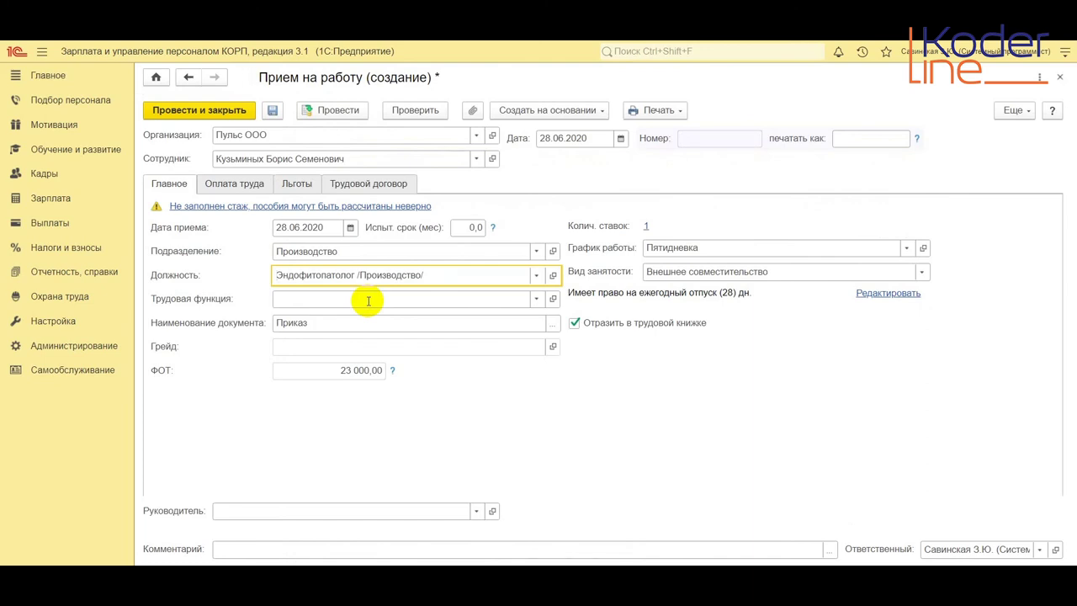
Set the number of rates to 1/2 (пол ставки) and the work schedule to Тестовый in the hiring document.
click(647, 228)
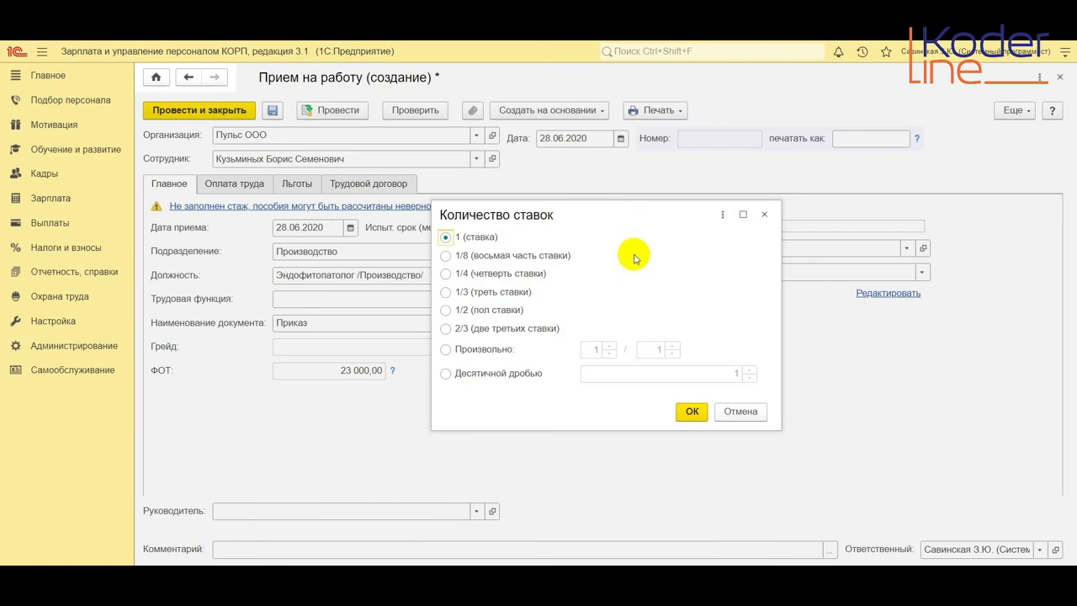
click(446, 310)
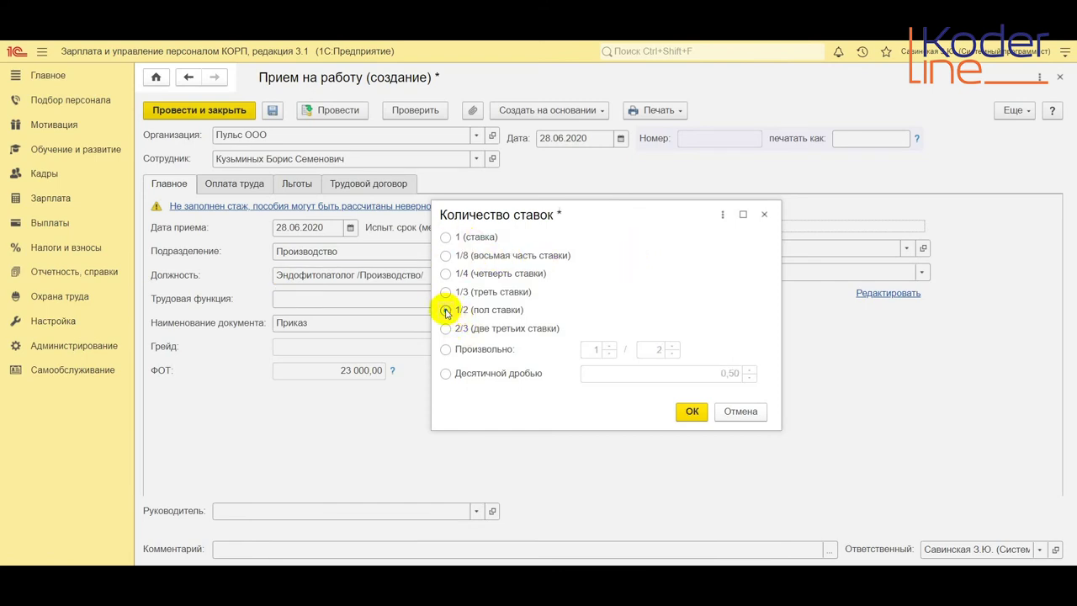
click(690, 413)
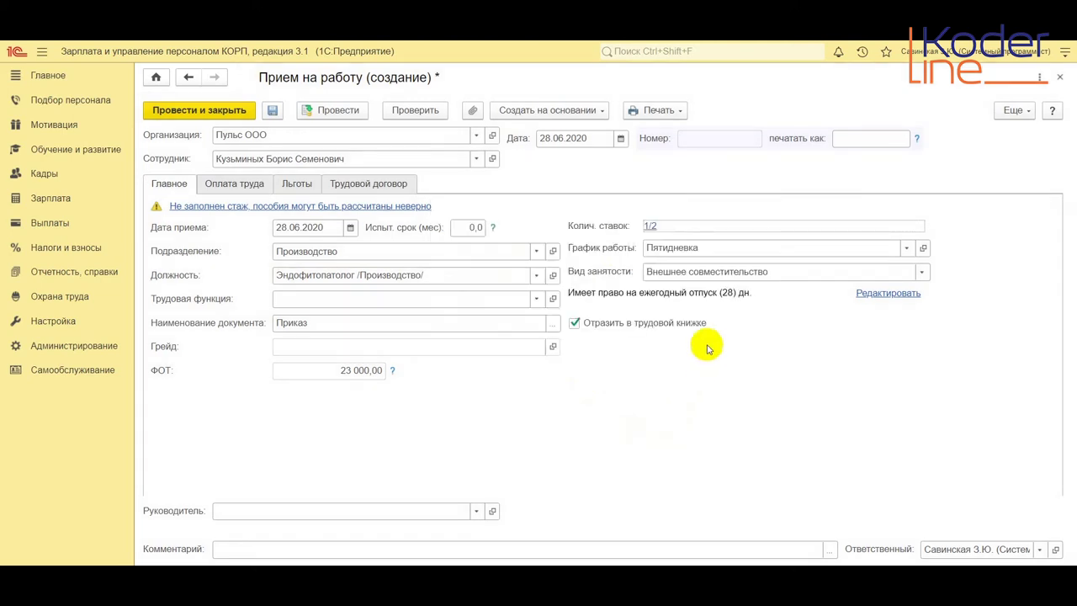
click(906, 247)
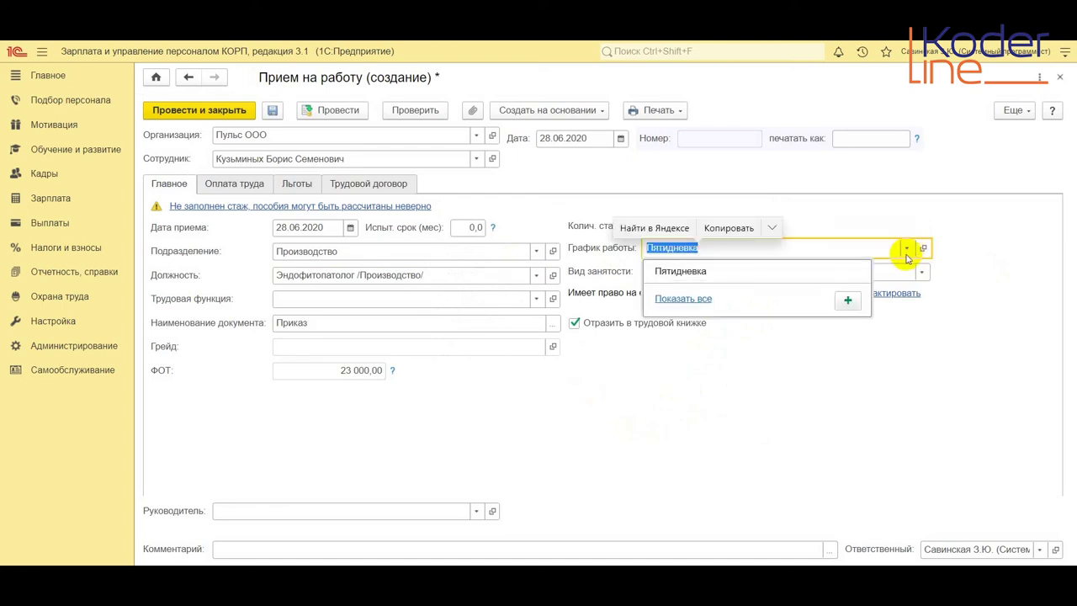
click(683, 299)
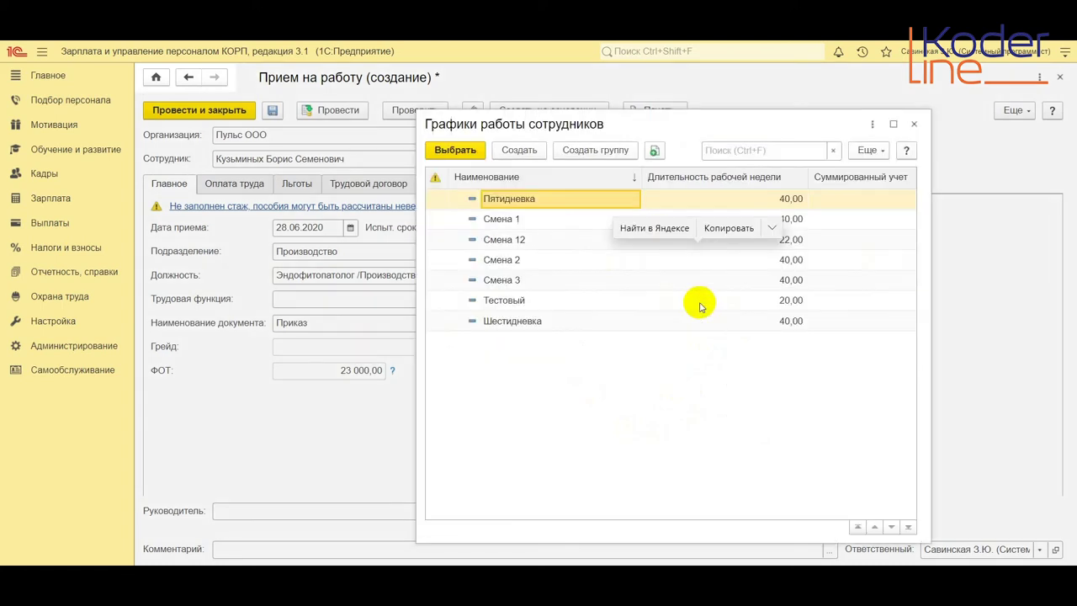
double_click(544, 301)
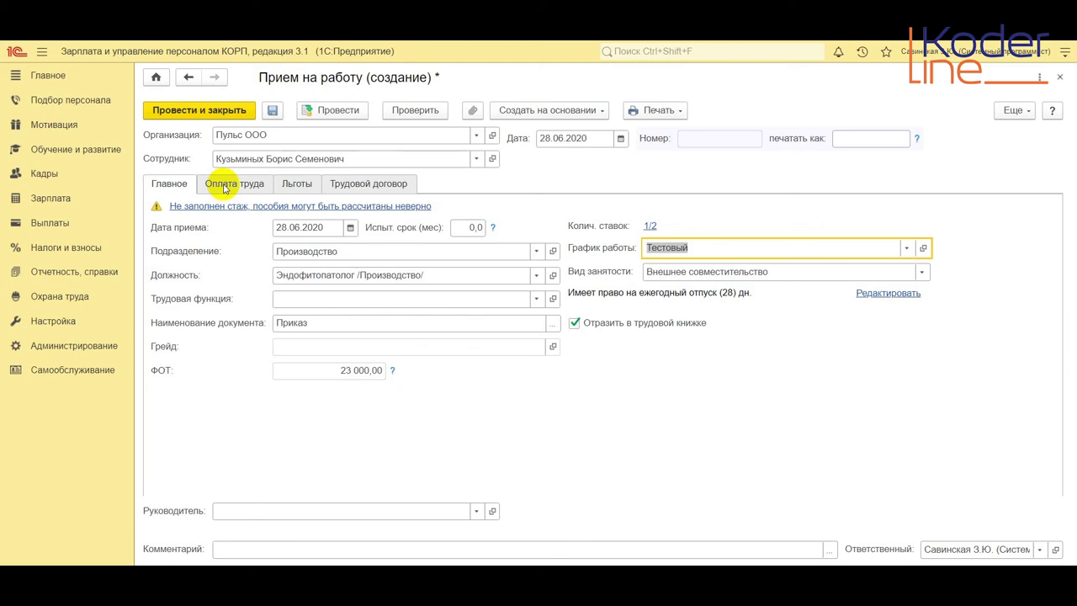
Review the Оплата по окладу accrual in the document's pay details, and post and close the hiring document.
click(229, 185)
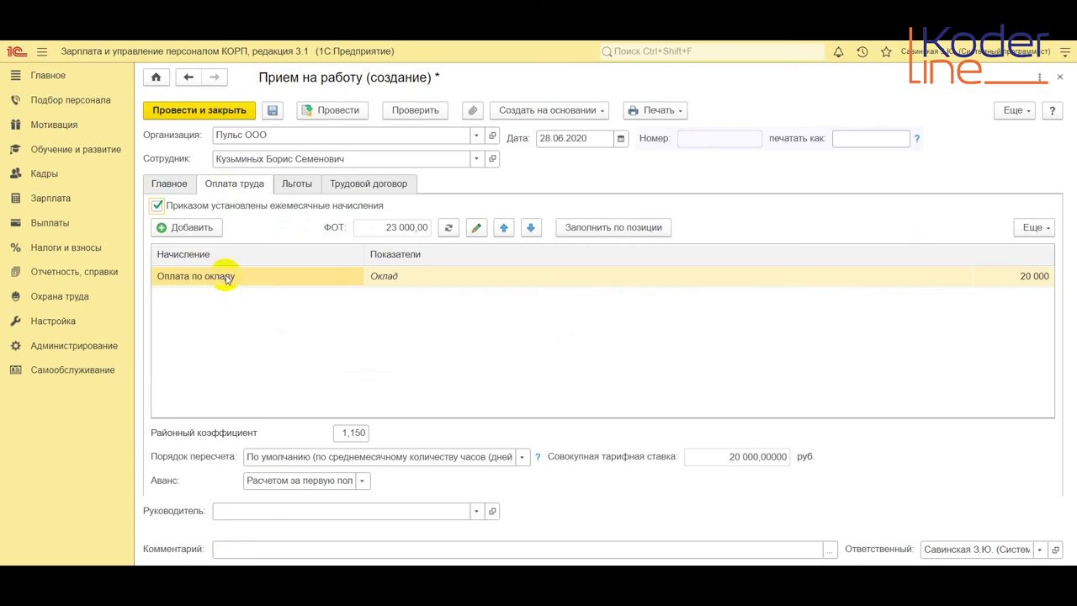
click(405, 277)
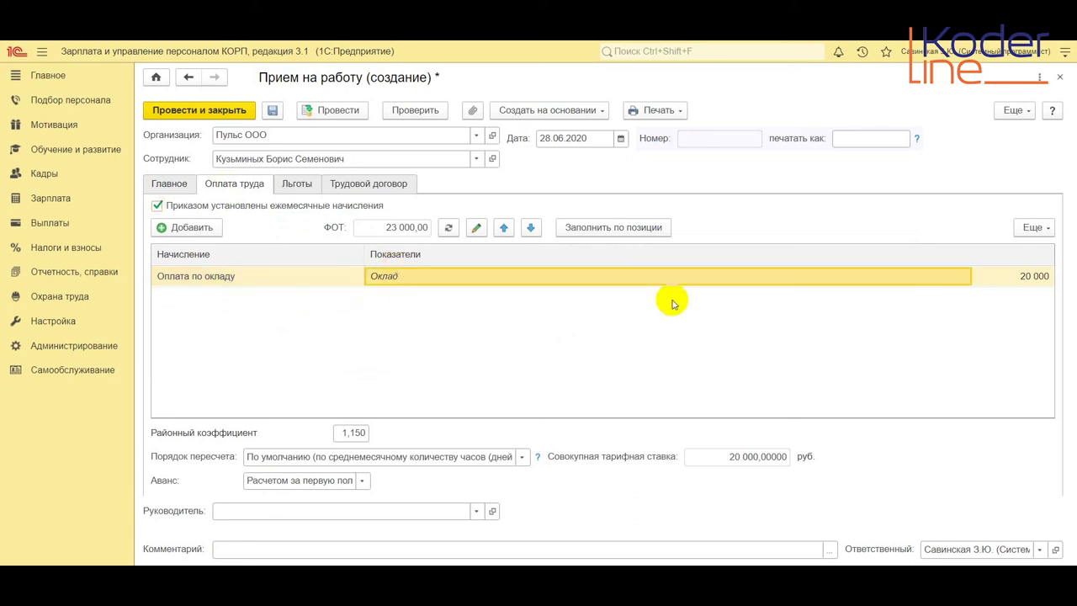
click(1040, 278)
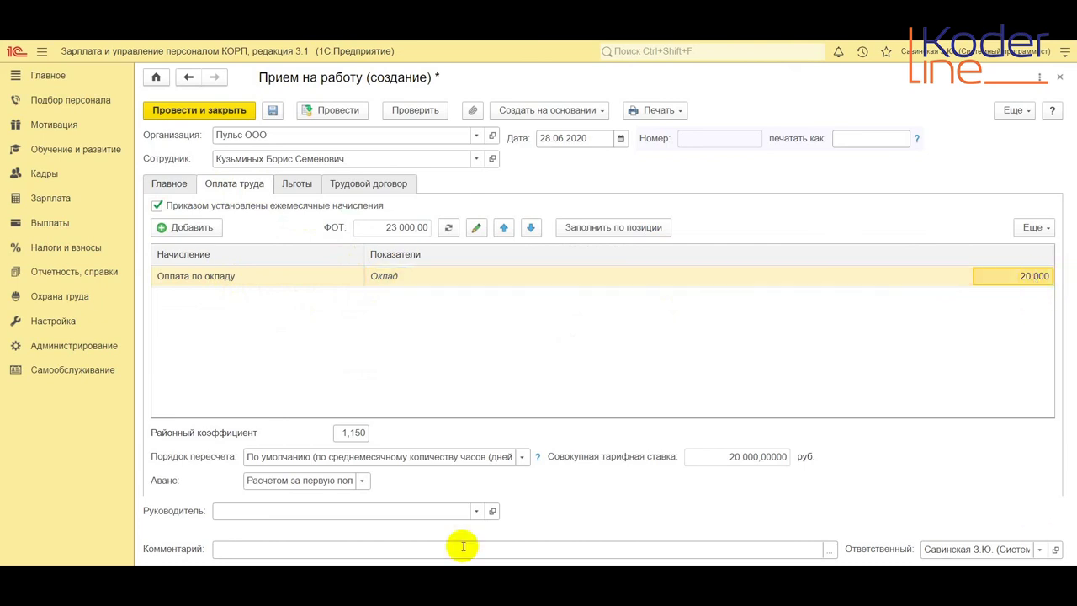
click(187, 114)
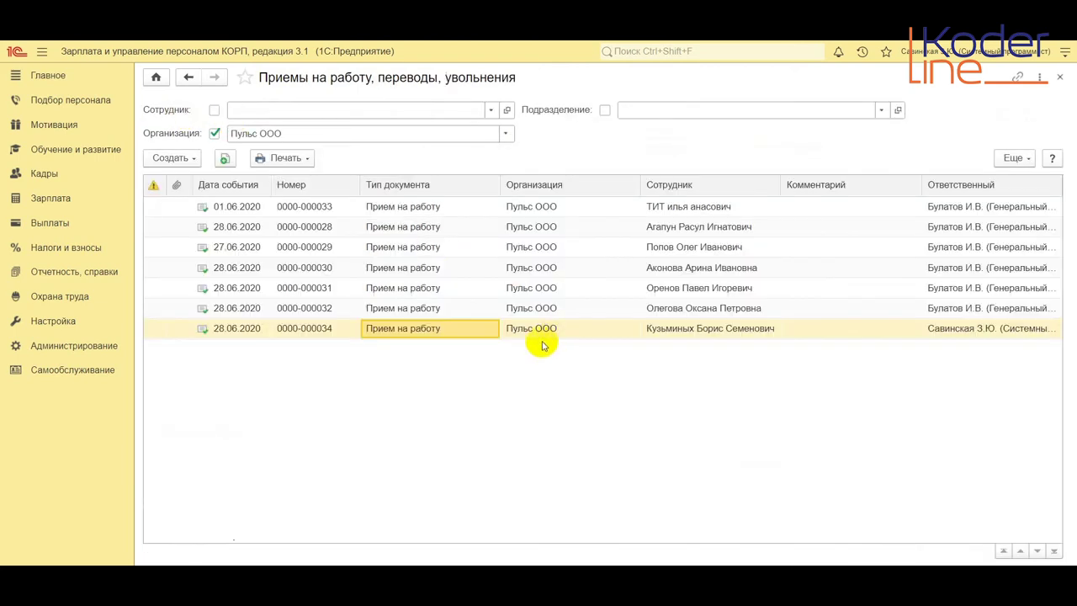